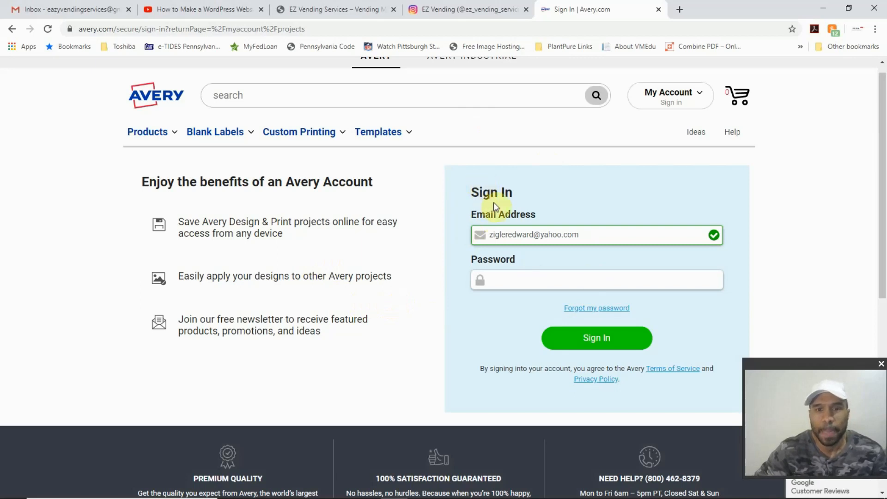
- Enter the account password and sign in to the Avery account
click(535, 281)
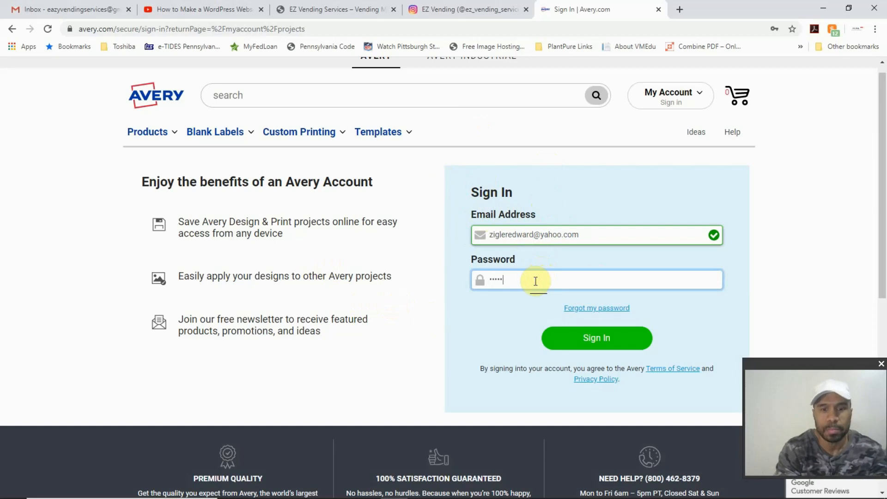
key(Return)
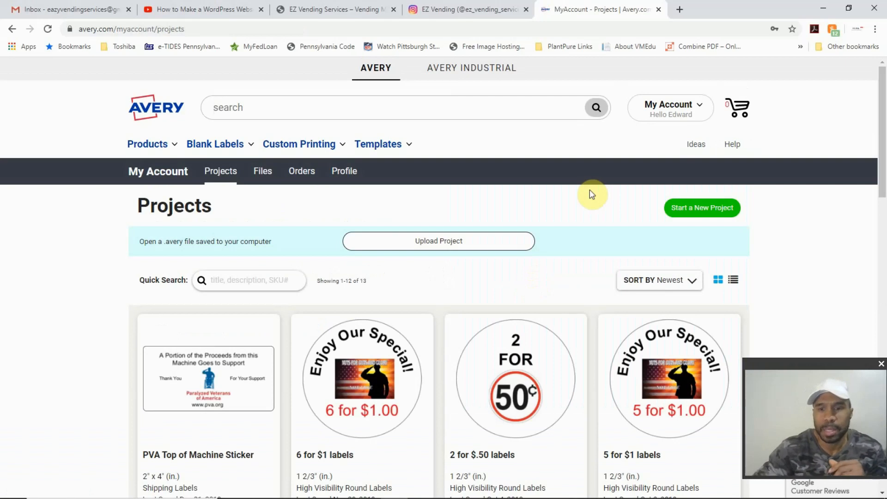
- Look through the saved label projects in the account and the template number of each
drag(850, 364, 856, 384)
scroll(859, 229, down, 3)
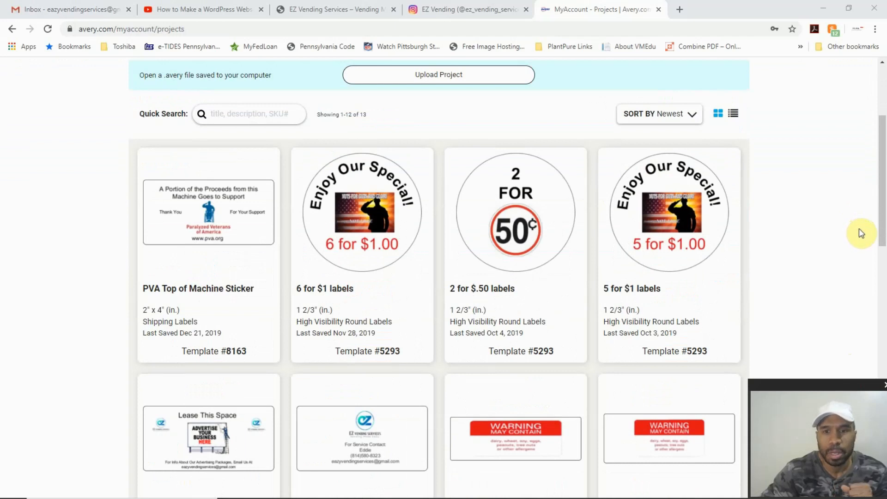
scroll(862, 231, down, 1)
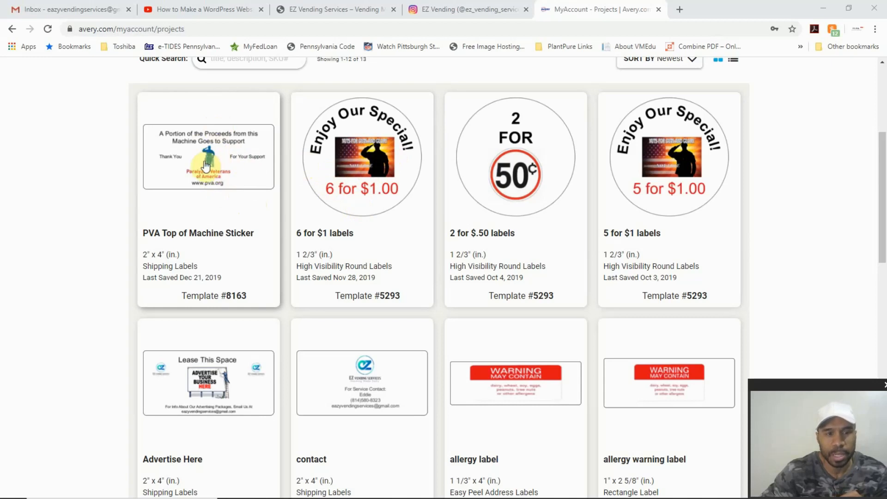
scroll(206, 167, down, 2)
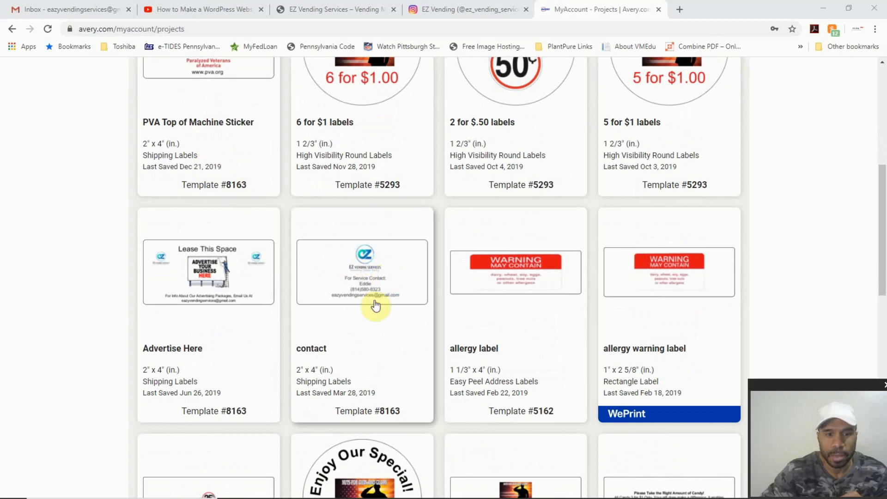
scroll(366, 285, down, 1)
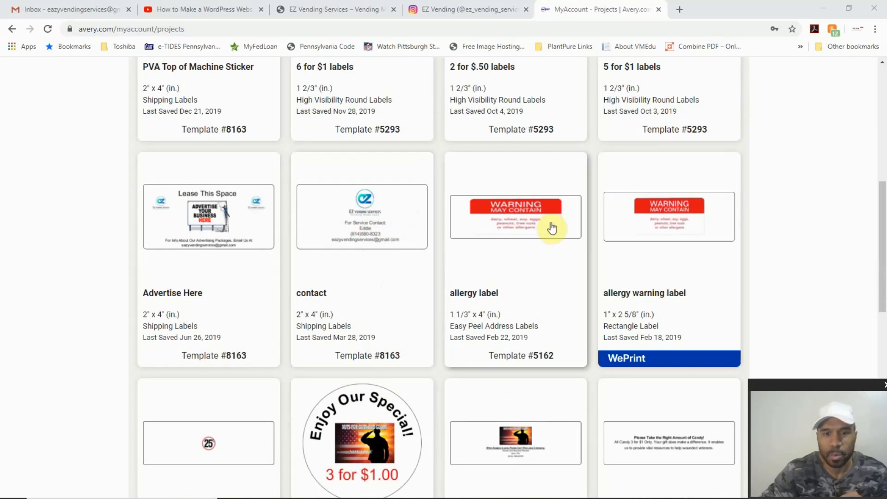
scroll(551, 222, down, 1)
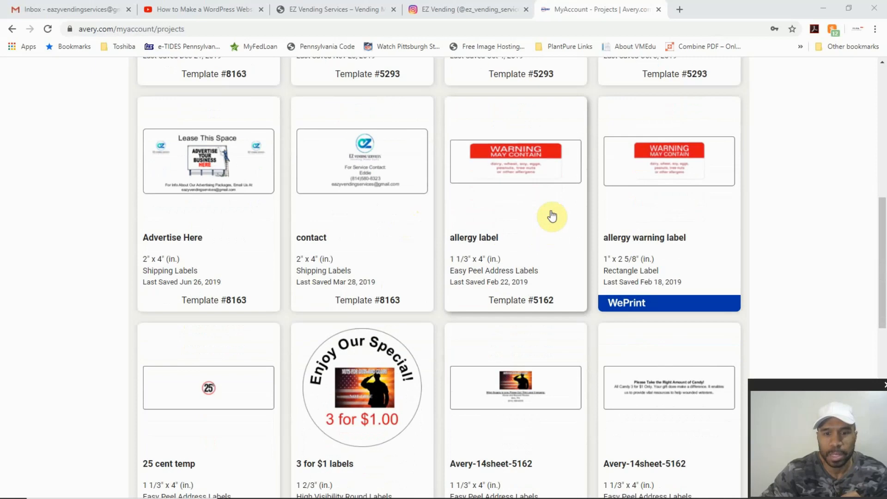
scroll(553, 216, down, 5)
scroll(553, 217, up, 6)
scroll(552, 216, up, 5)
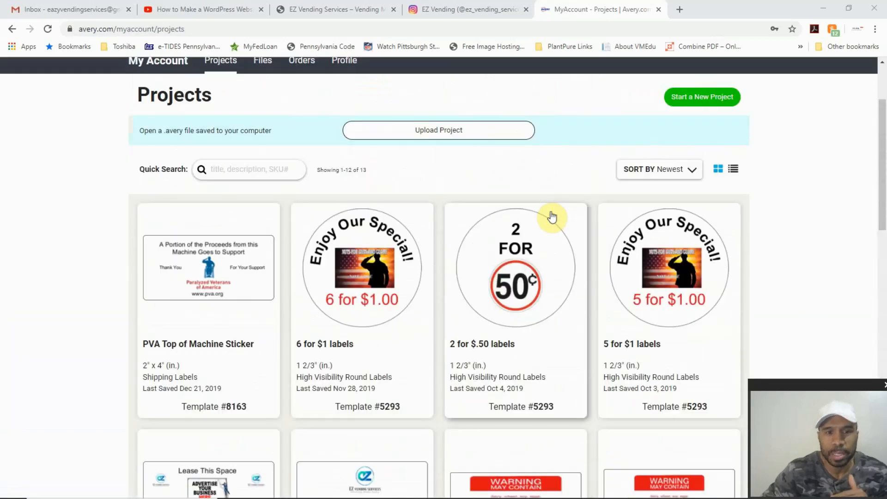
scroll(549, 213, up, 1)
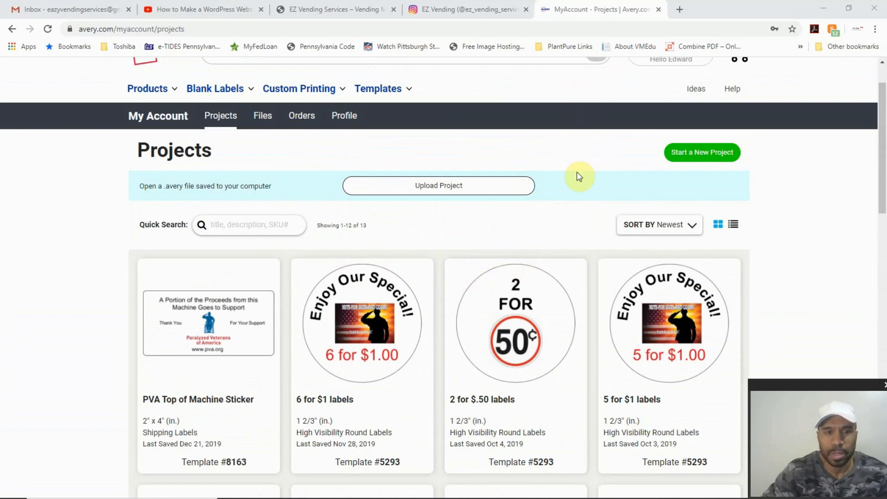
- Switch to the Google Images results for avery labels and examine the Avery 5960 Easy Peel Address Labels
click(679, 11)
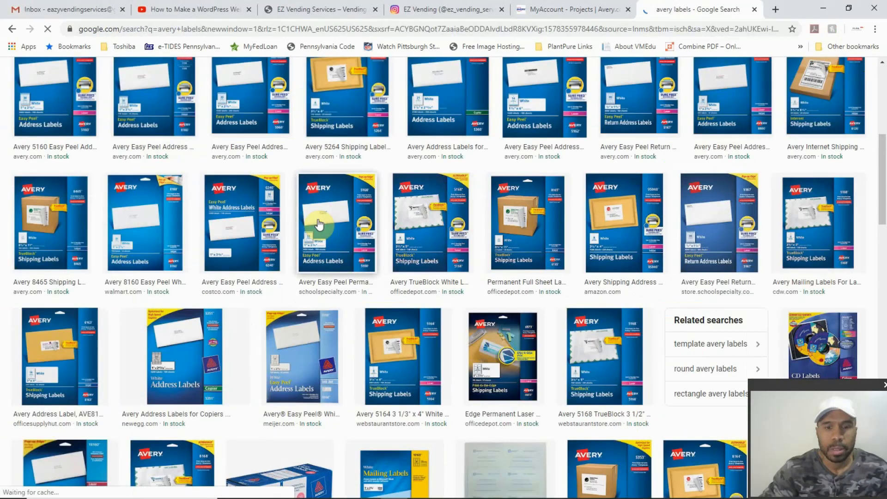
scroll(319, 225, up, 2)
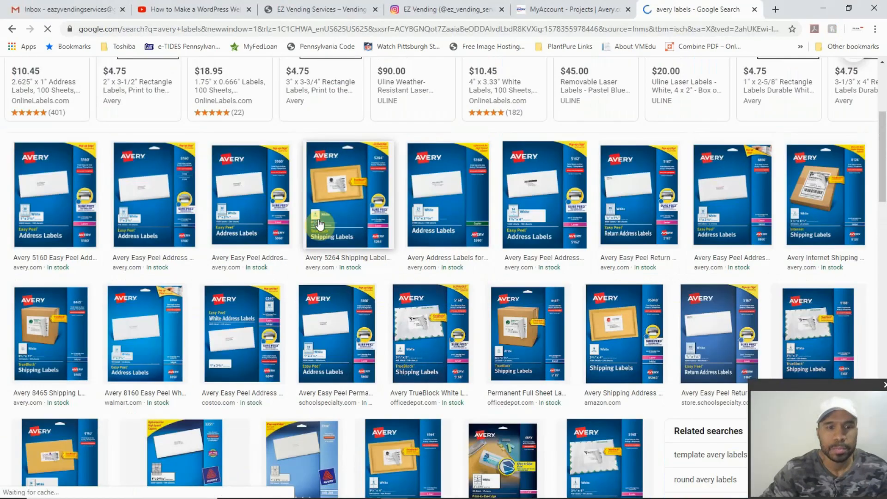
click(247, 205)
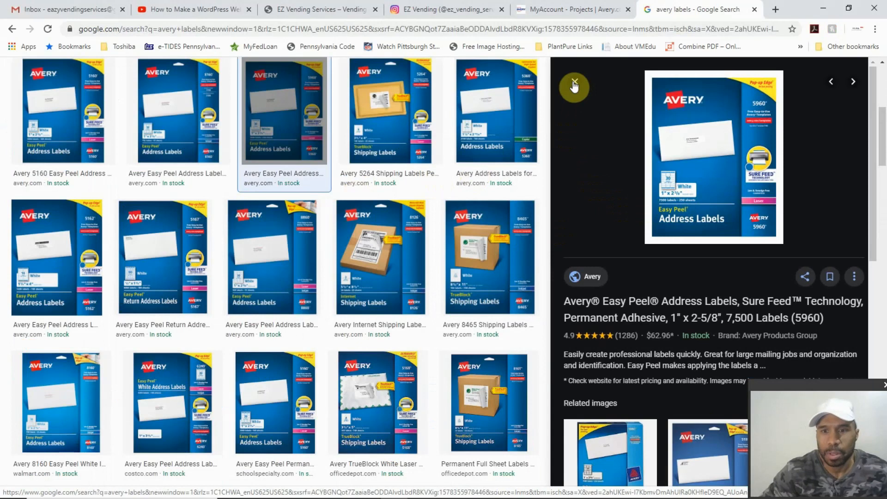
click(547, 115)
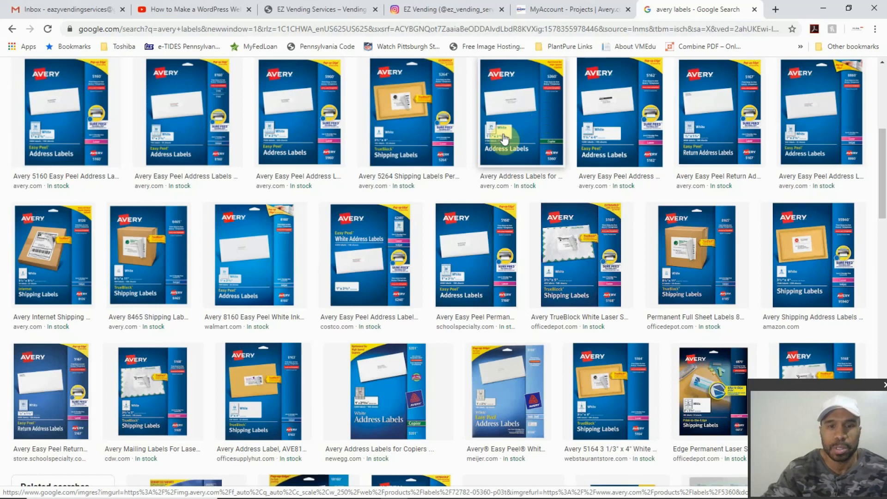
- Examine the sizes of the Avery 5264 TrueBlock Shipping Labels and the Avery 8160 Easy Peel Address Labels
scroll(382, 160, up, 1)
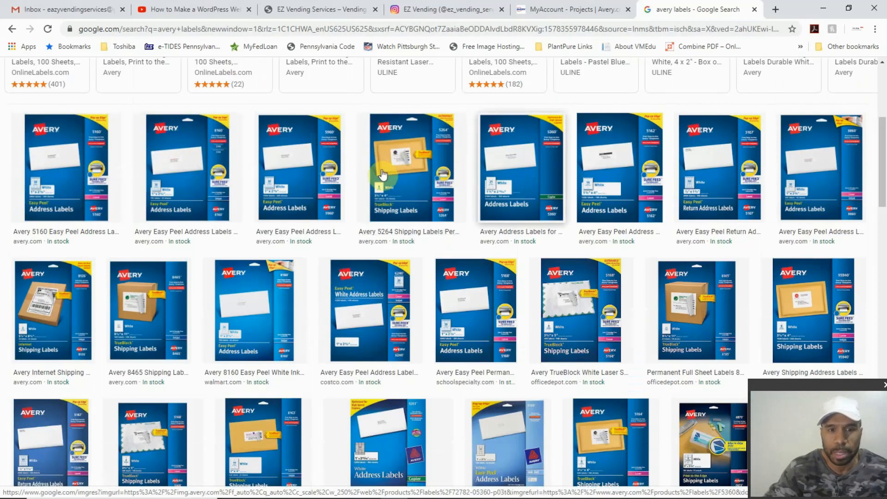
click(398, 168)
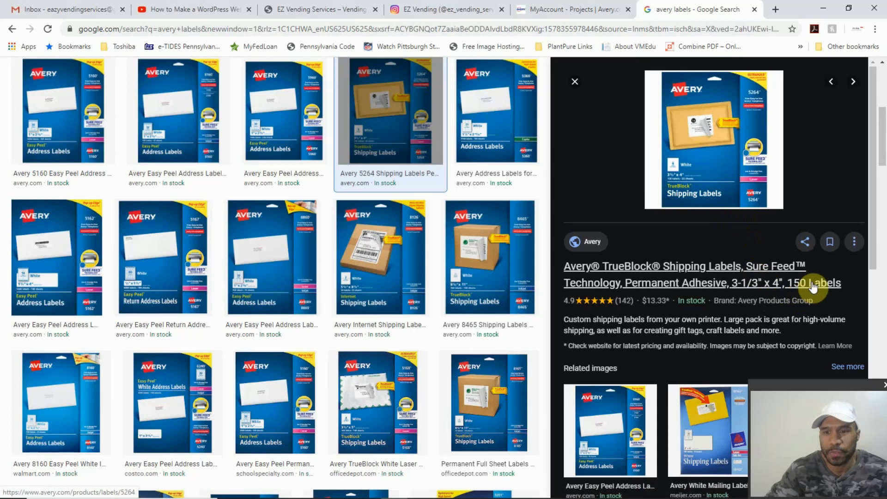
click(574, 81)
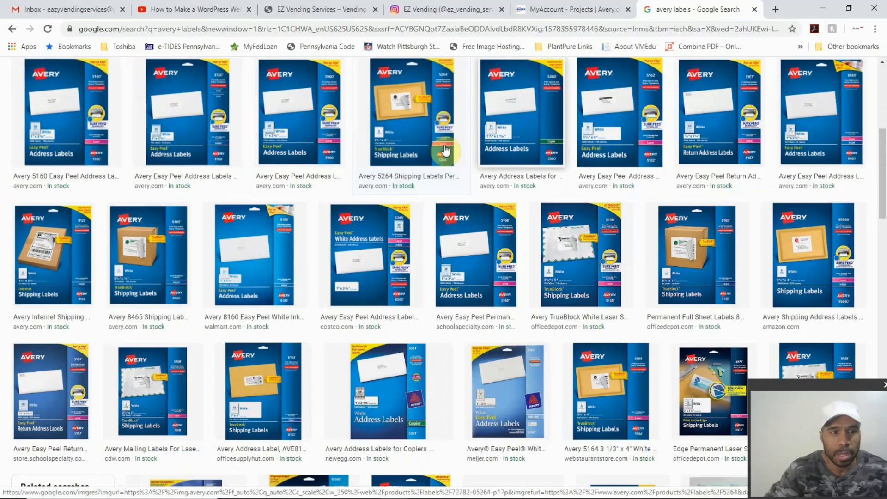
click(181, 128)
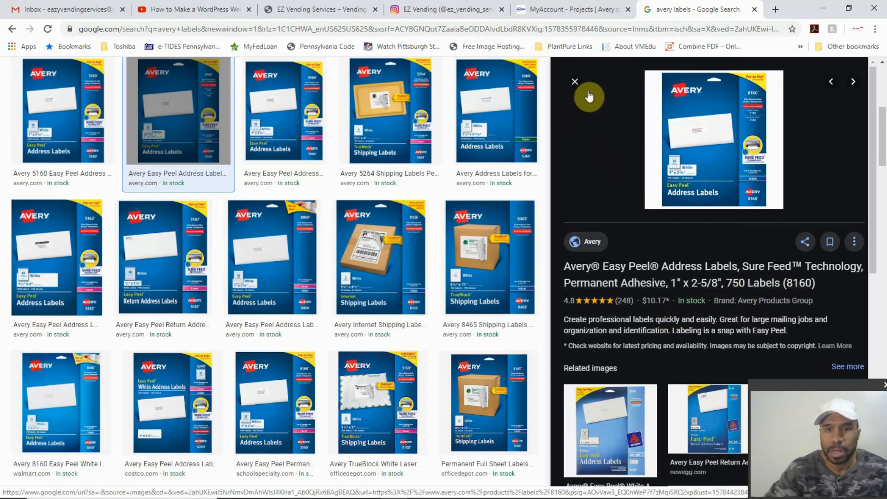
click(574, 83)
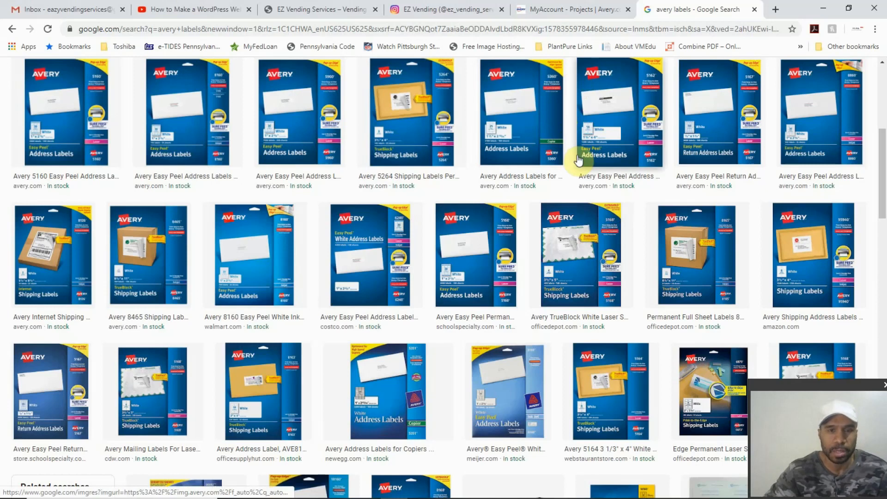
scroll(537, 56, up, 4)
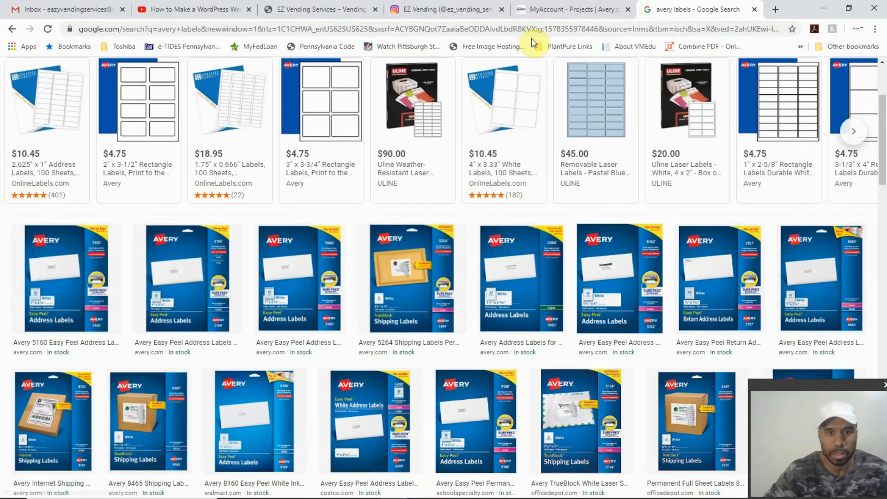
- Return to the Avery account page and review the saved projects and the options for starting a new one
click(531, 9)
scroll(628, 166, down, 1)
scroll(628, 169, down, 3)
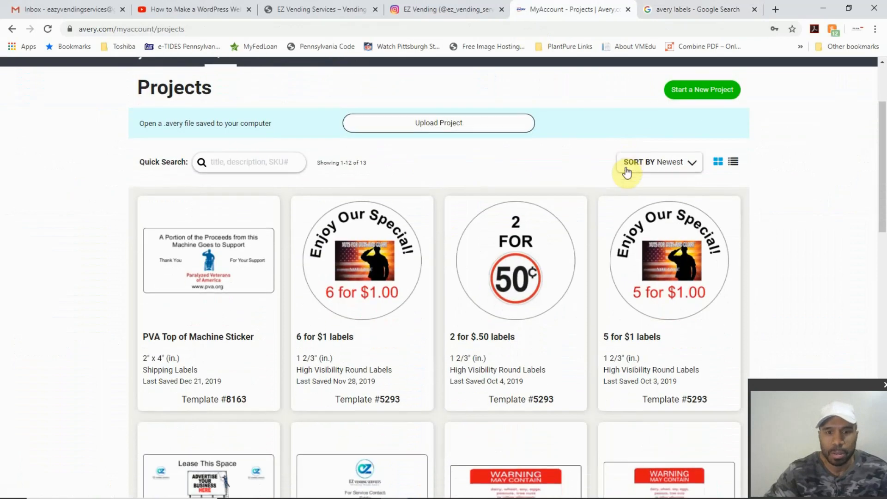
scroll(627, 172, down, 1)
scroll(627, 173, up, 2)
scroll(627, 173, up, 1)
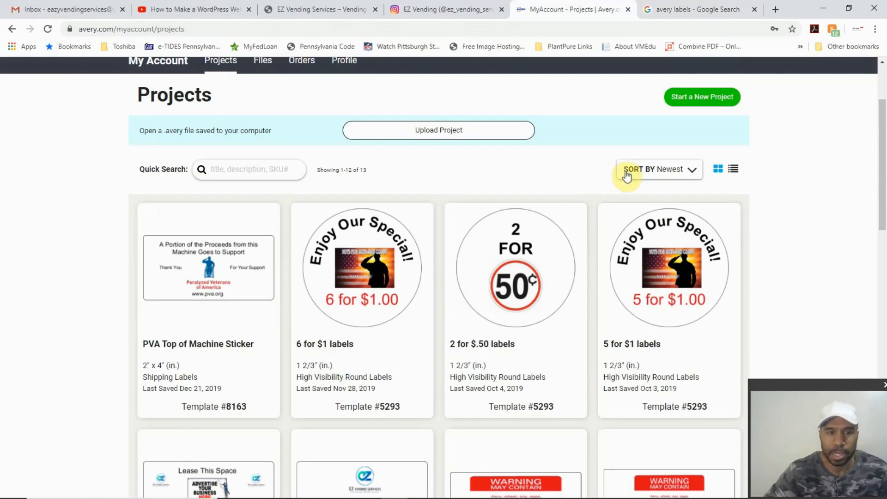
scroll(627, 176, up, 1)
scroll(627, 175, up, 1)
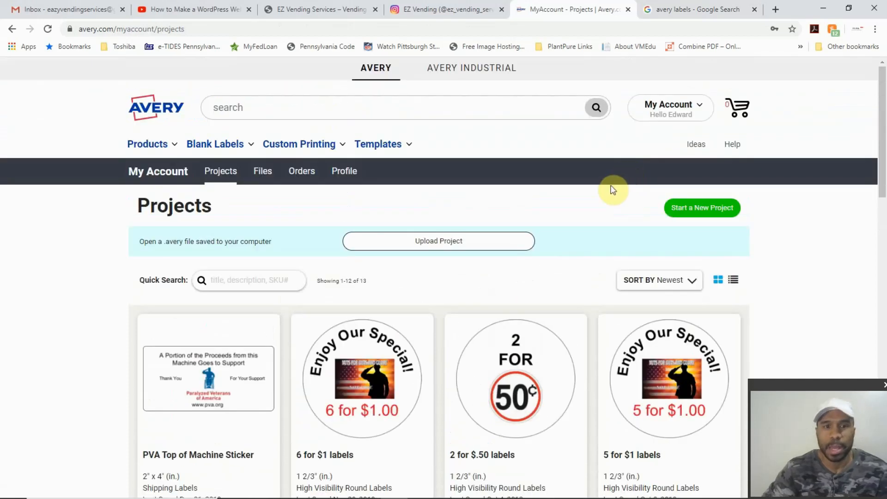
- Open the saved project named contact for customizing and dismiss the help about editing all or one label
scroll(542, 201, down, 1)
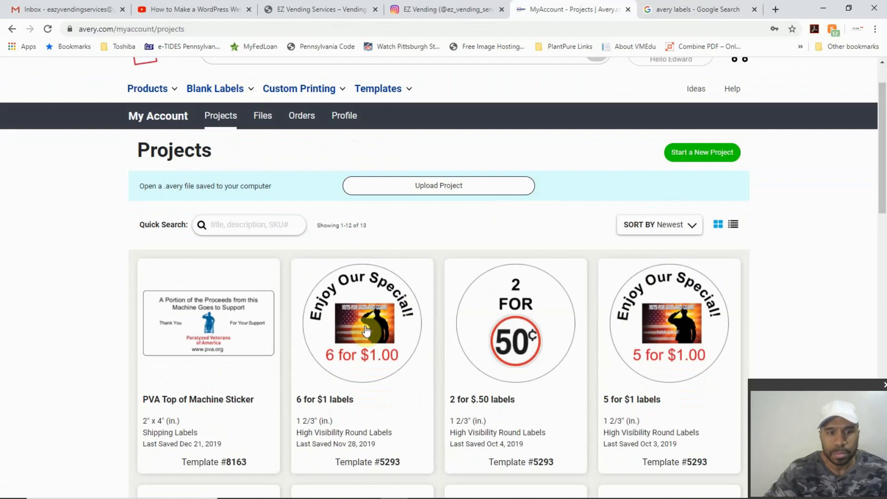
scroll(356, 318, down, 2)
scroll(356, 319, down, 2)
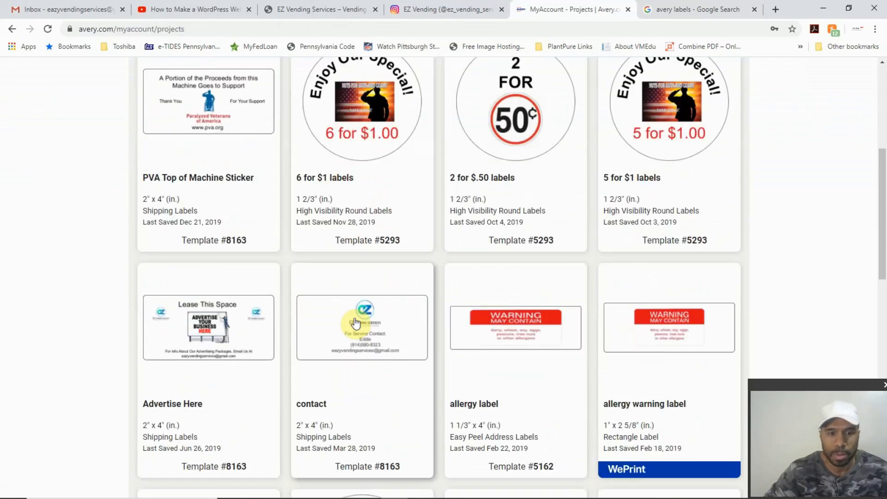
click(365, 332)
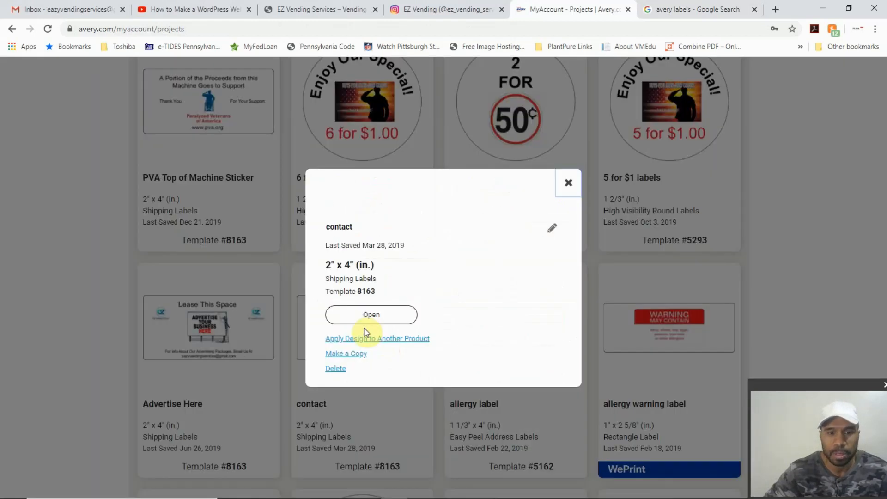
click(376, 365)
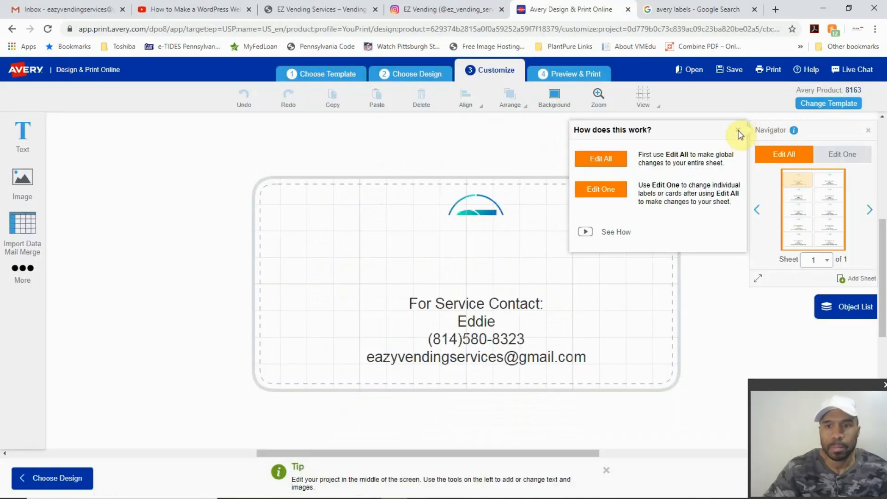
click(738, 131)
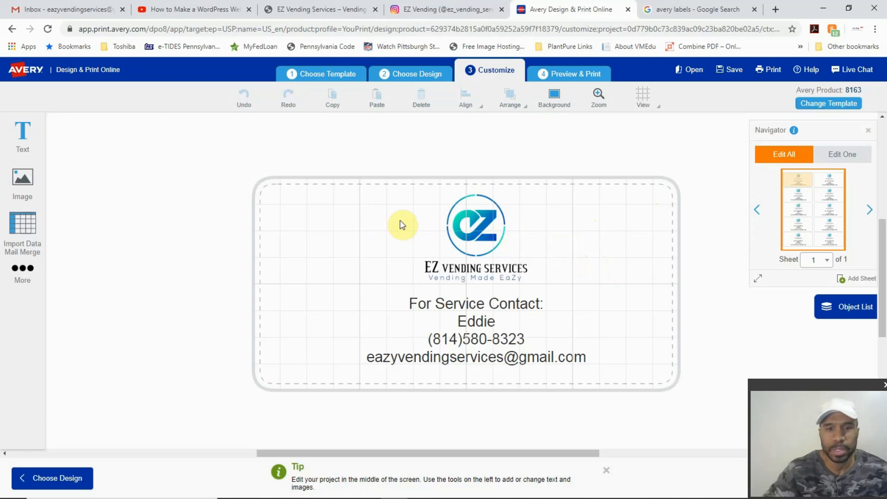
- Copy the Avery 5264 Shipping Labels image from the Google Images results and try to paste it onto the contact label
click(682, 11)
scroll(658, 168, up, 3)
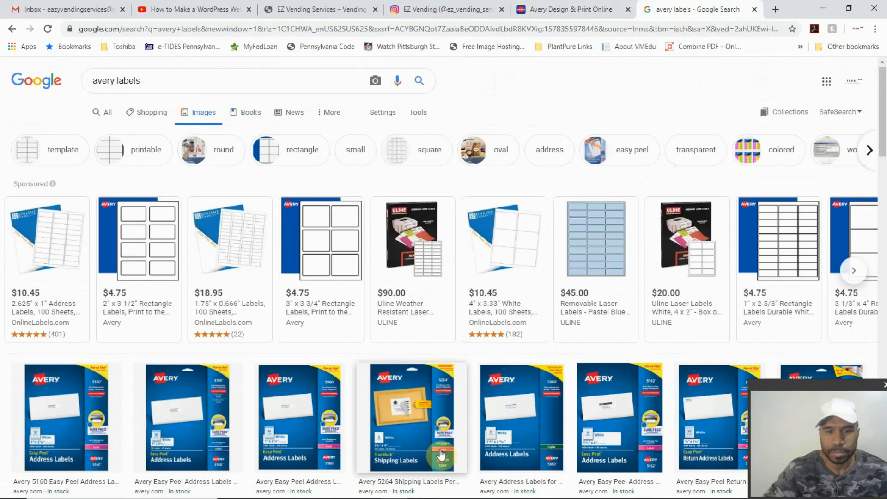
click(415, 417)
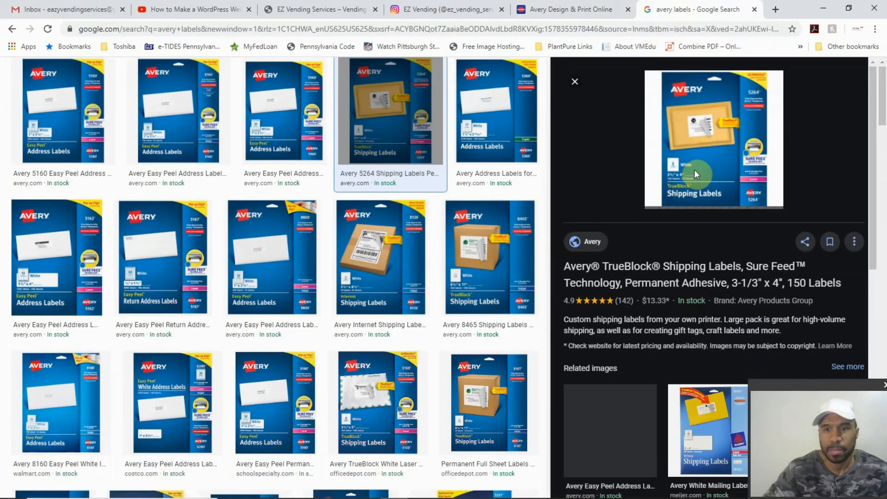
right_click(695, 168)
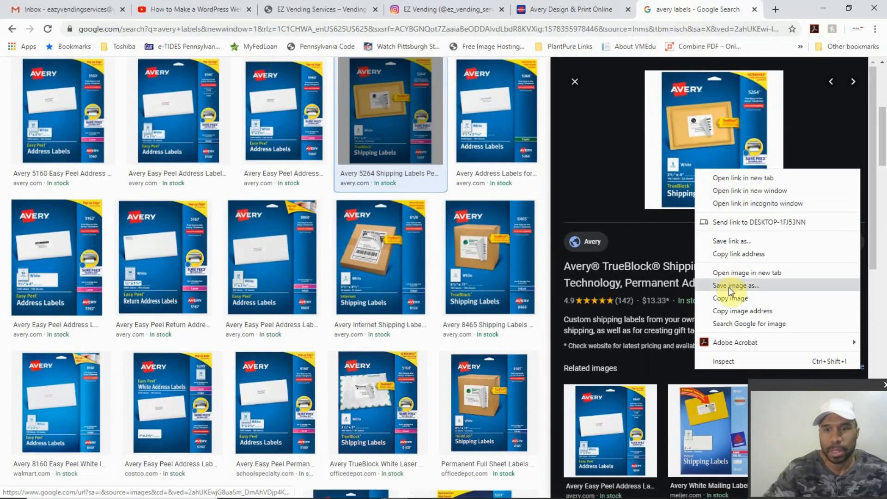
click(733, 298)
click(584, 5)
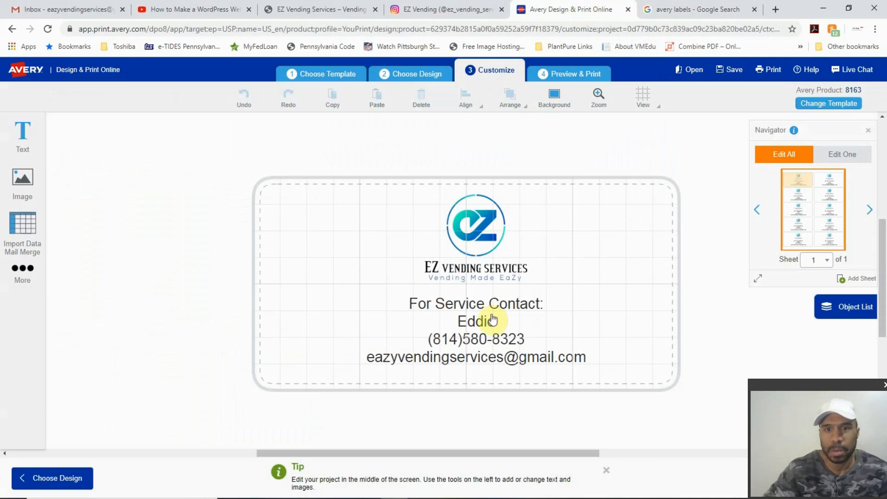
right_click(372, 264)
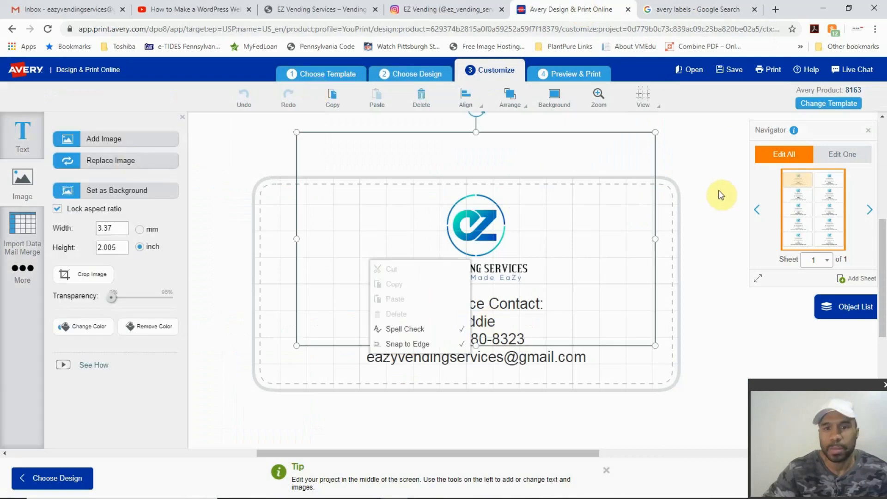
click(695, 9)
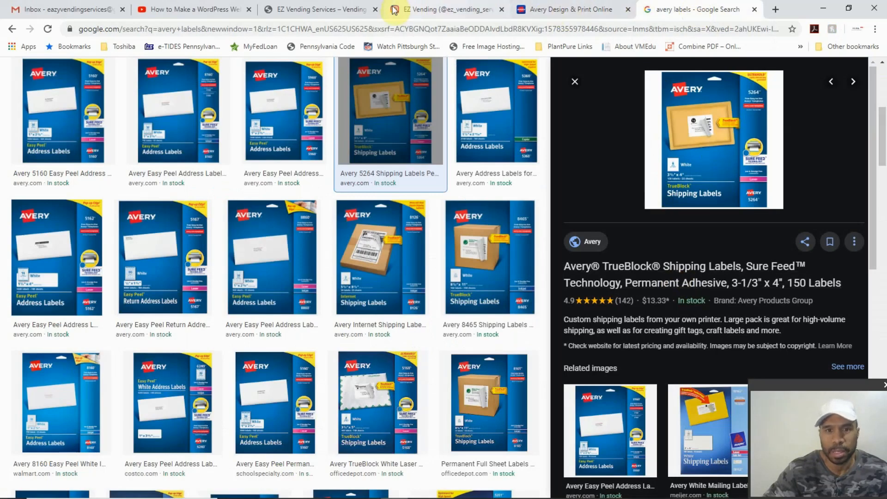
click(560, 16)
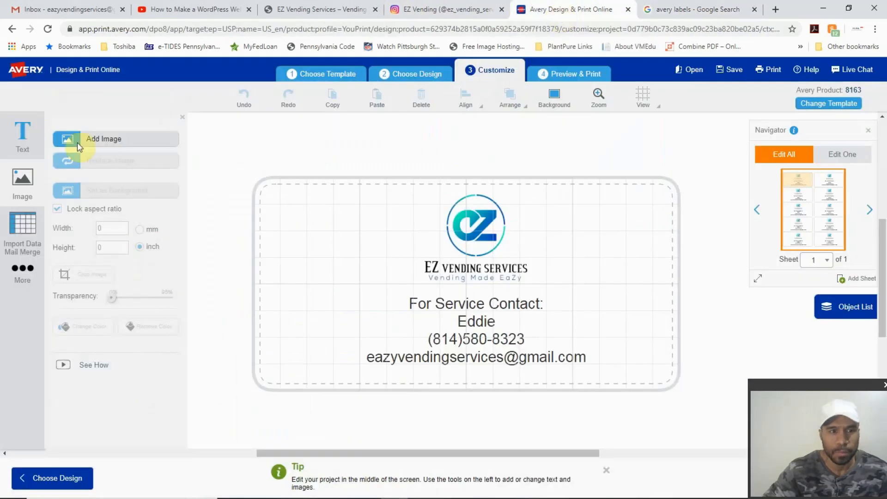
click(103, 140)
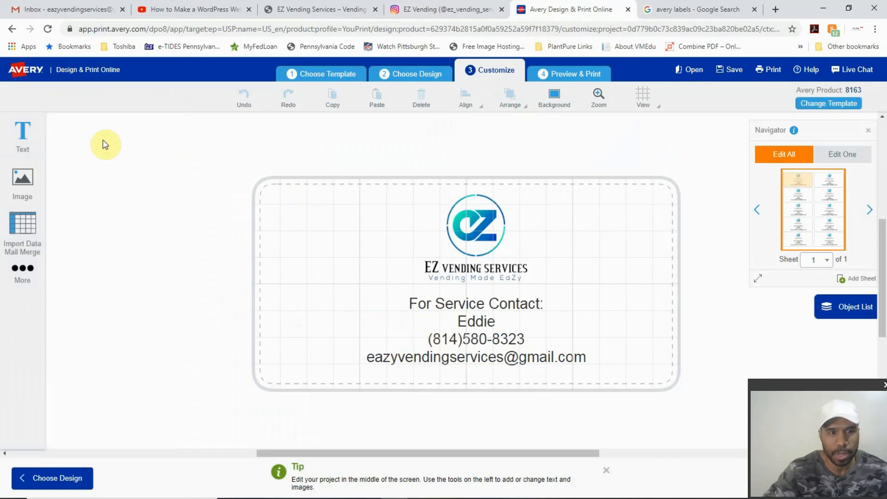
- Move the EZ Vending Services logo slightly left and down on the contact label, and look at its alignment options
click(467, 224)
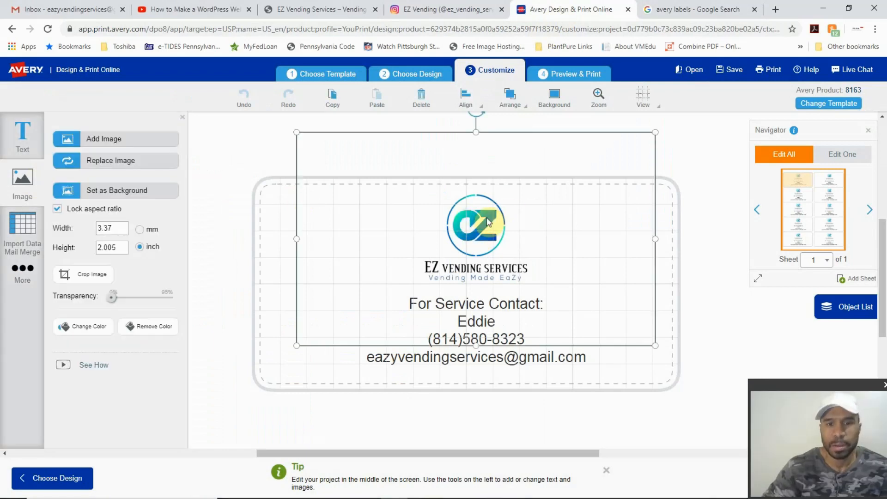
mouse_move(490, 223)
mouse_down()
mouse_move(503, 213)
mouse_move(460, 218)
mouse_move(484, 226)
mouse_move(477, 223)
mouse_up()
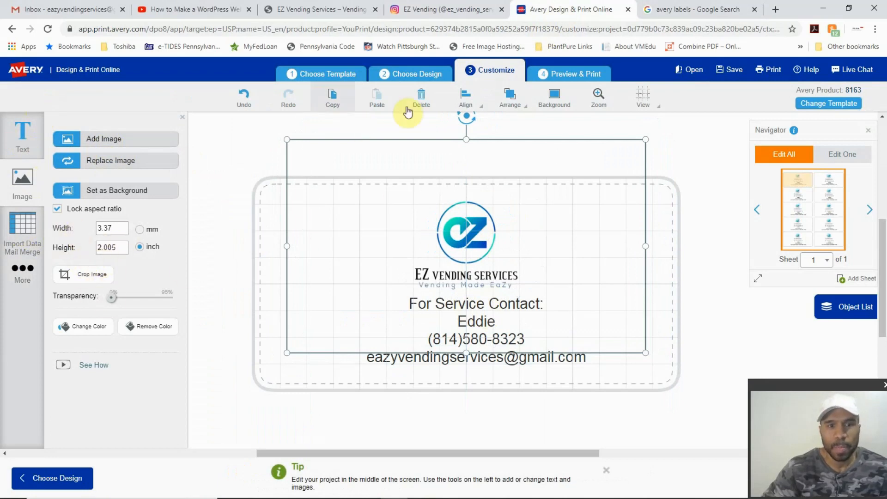
click(476, 105)
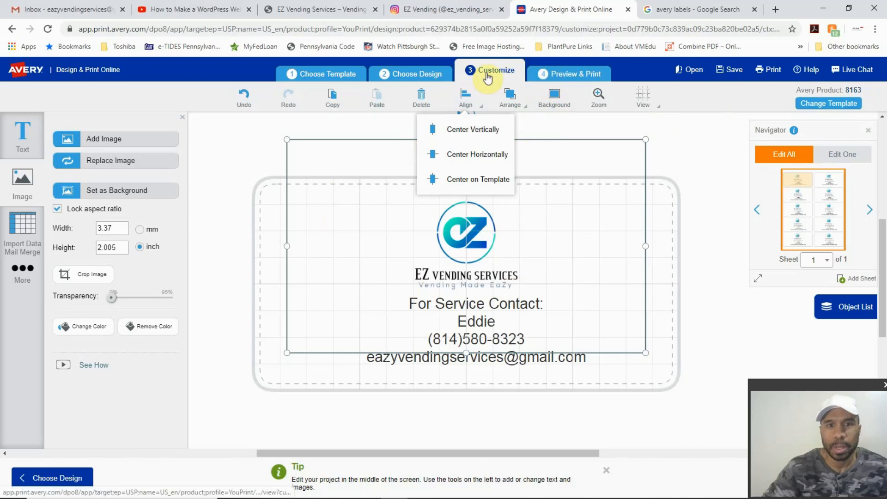
click(662, 203)
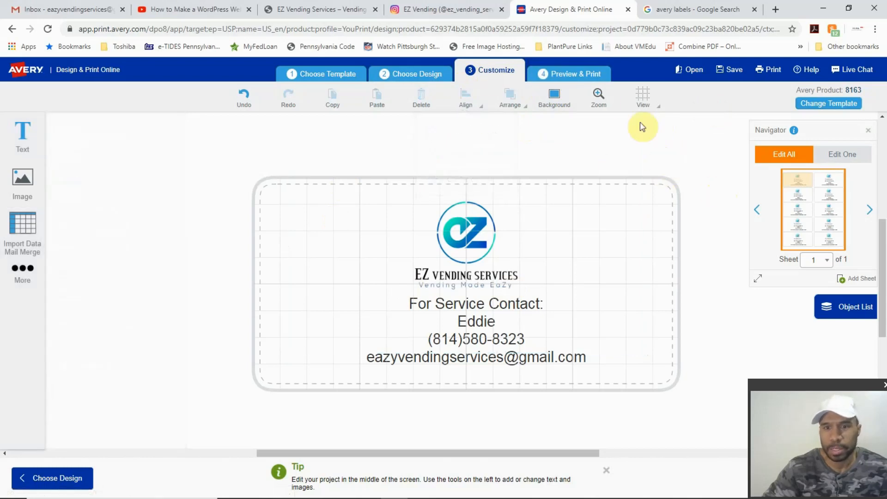
- Preview the full sheet of contact labels and enlarge the preview to 95%
click(572, 75)
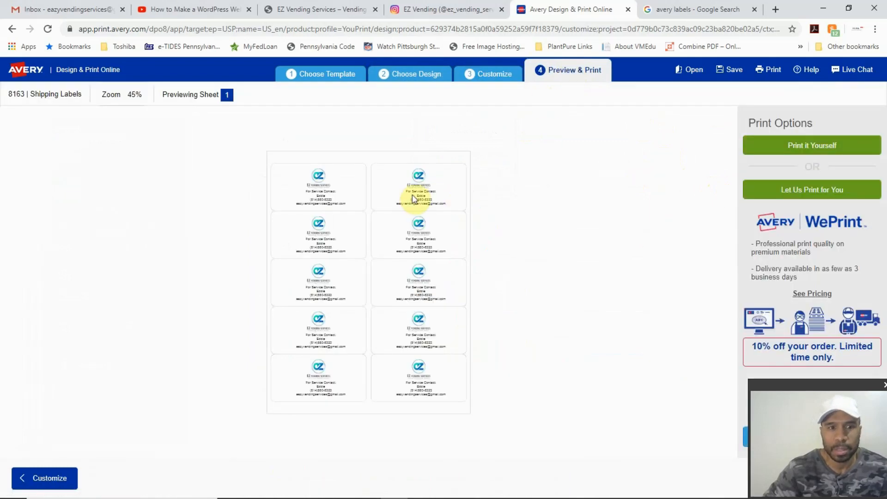
click(115, 98)
drag(69, 134, 85, 134)
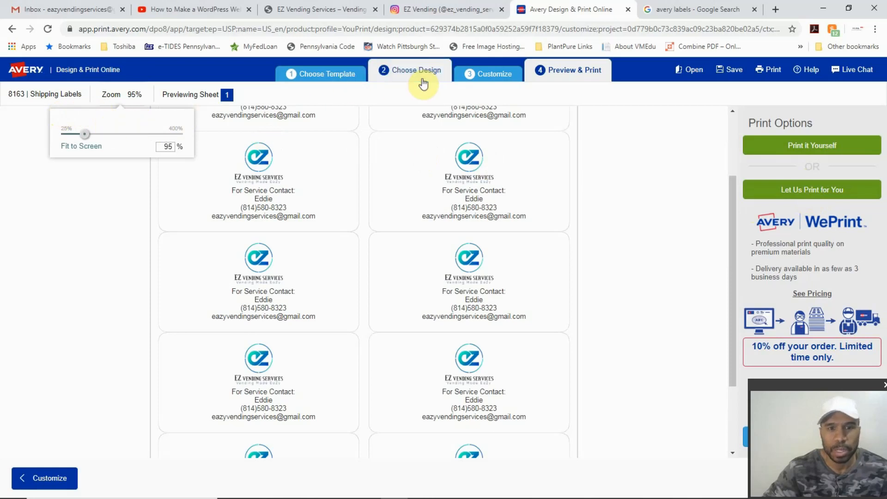
- Start over with a new template, finding and selecting the Avery 5264 Shipping Labels template, 3 1/3" x 4"
click(327, 79)
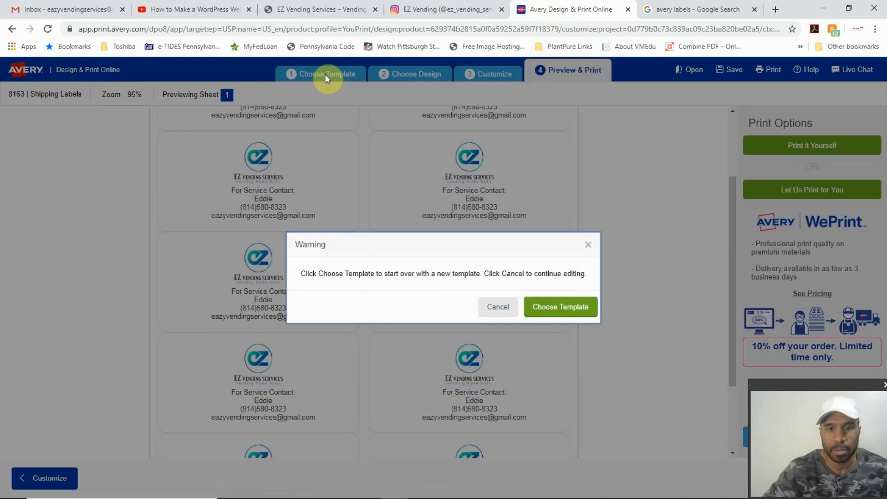
click(498, 313)
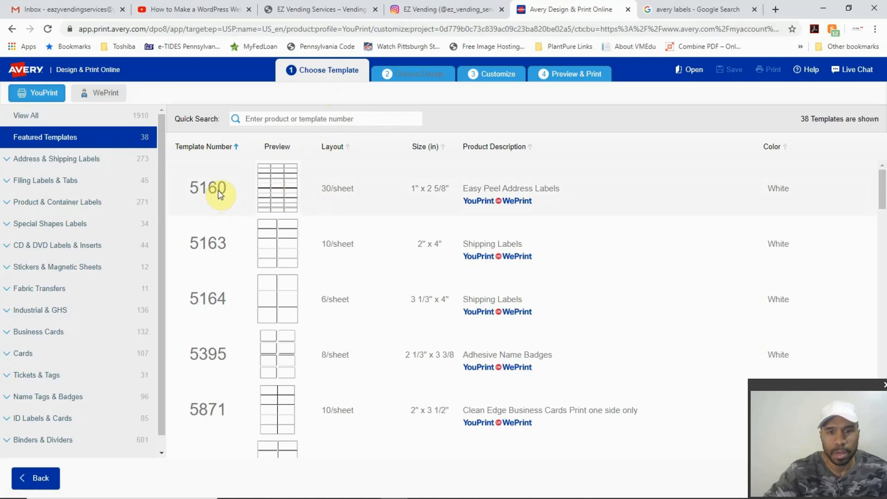
click(678, 9)
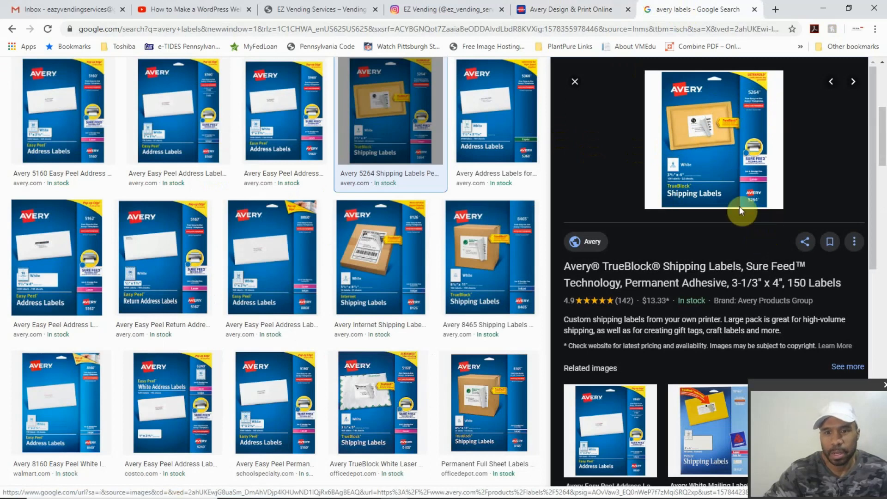
click(575, 83)
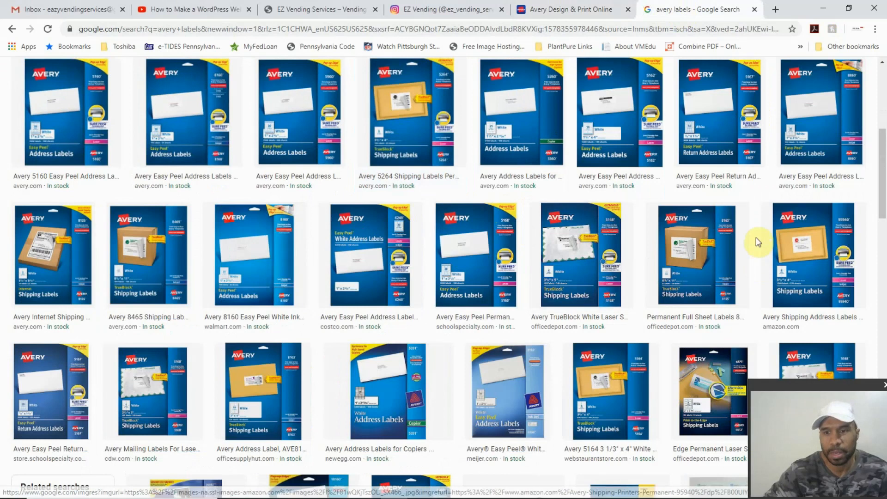
click(564, 10)
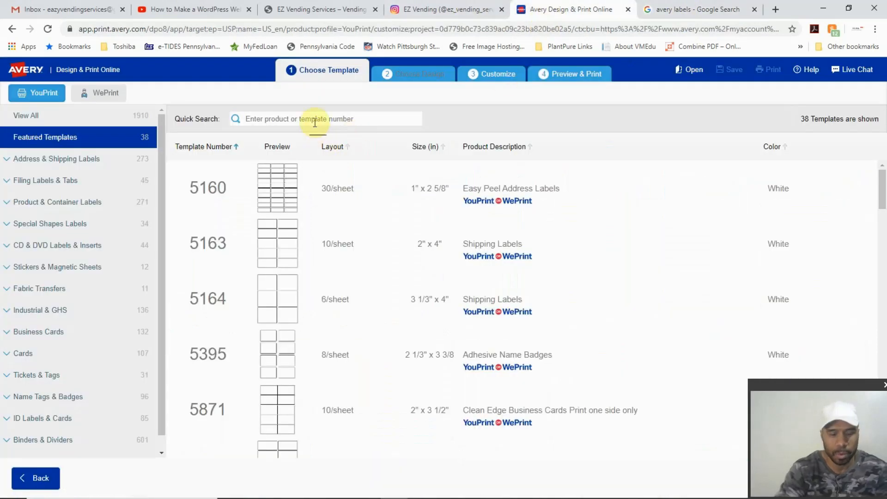
text(5264)
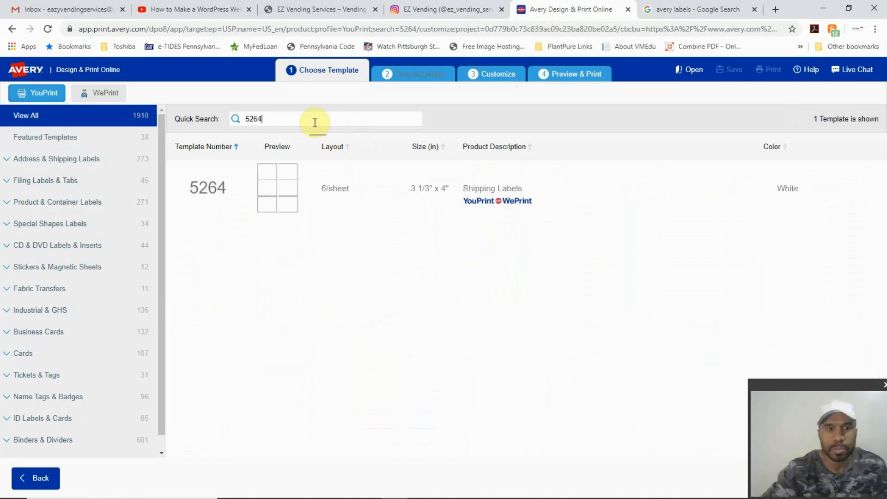
click(309, 193)
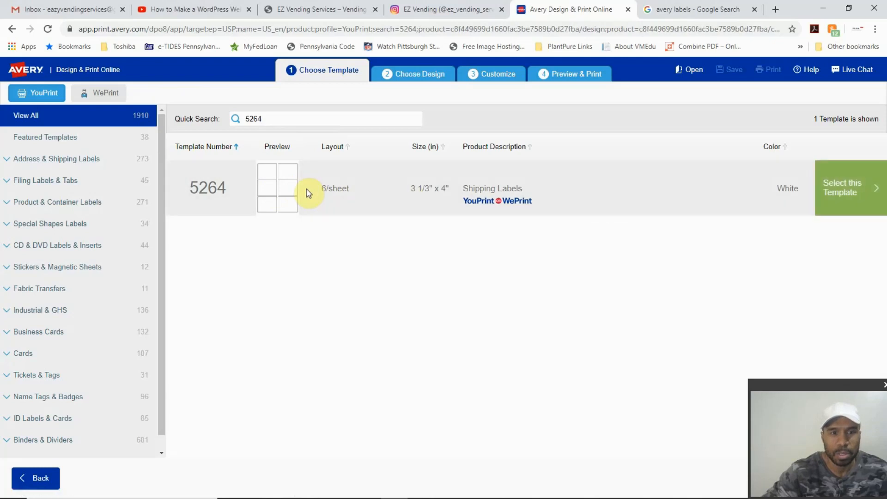
click(854, 192)
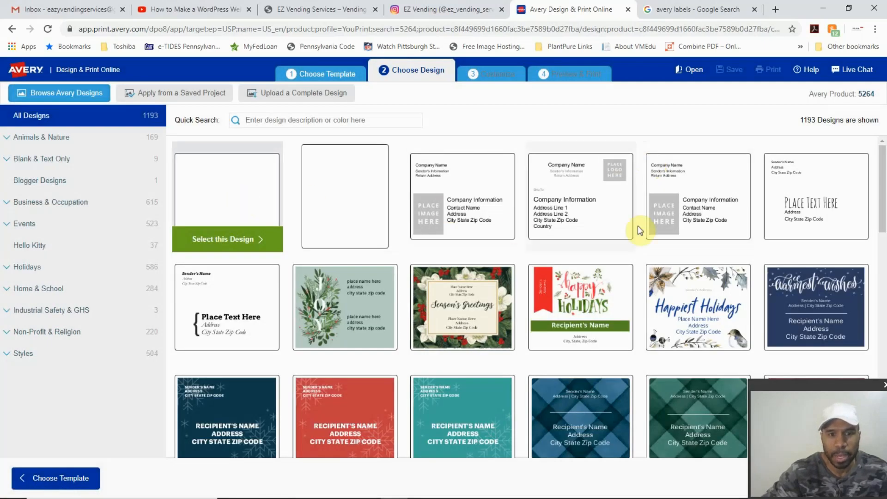
- Look through the Avery designs and choose the blank horizontal design for the 5264 labels
scroll(656, 239, down, 3)
scroll(657, 240, down, 4)
scroll(659, 238, up, 8)
click(251, 193)
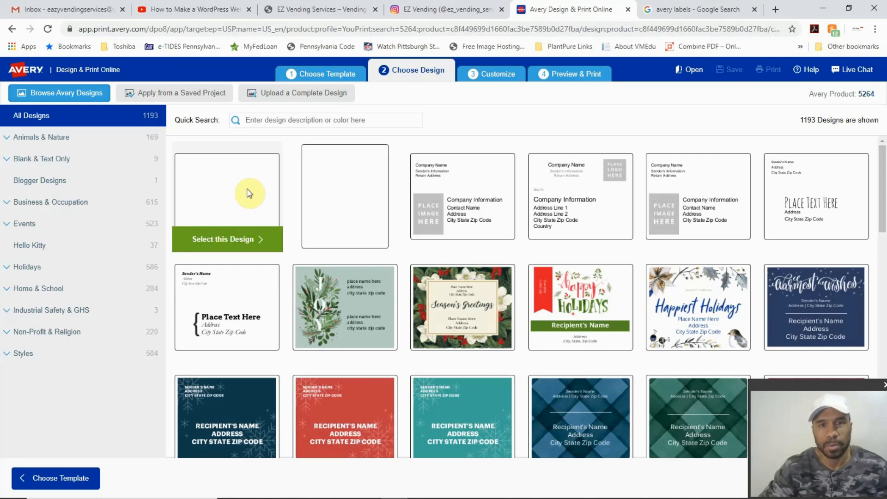
click(231, 243)
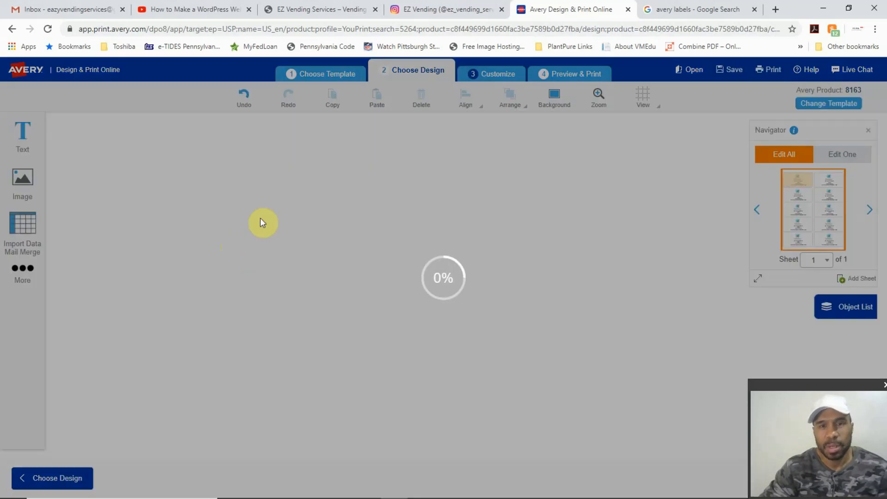
- Switch to the Google Images results and replace the search with "peanut m&m nutrition"
click(679, 9)
scroll(407, 241, up, 7)
double_click(139, 81)
click(145, 82)
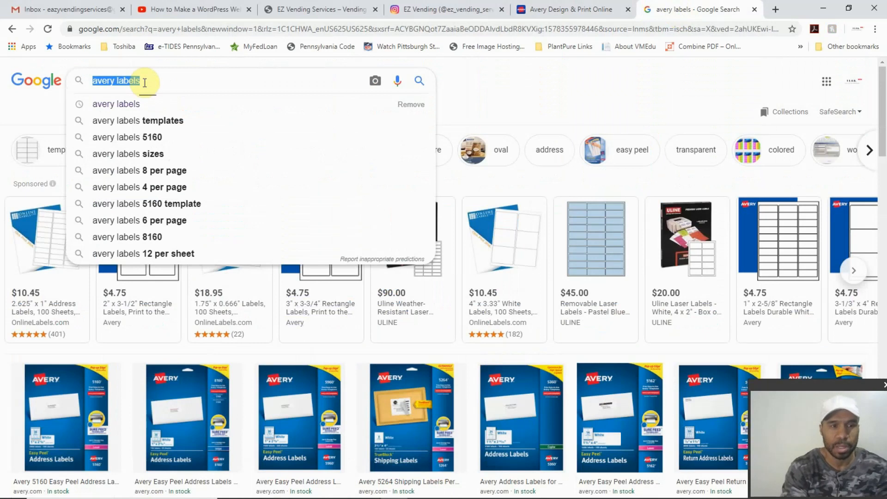
text(peanut )
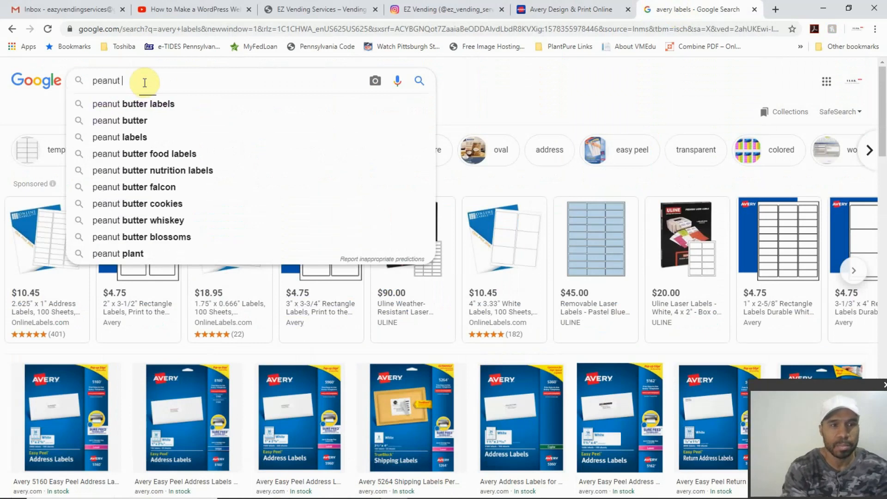
text(m&m)
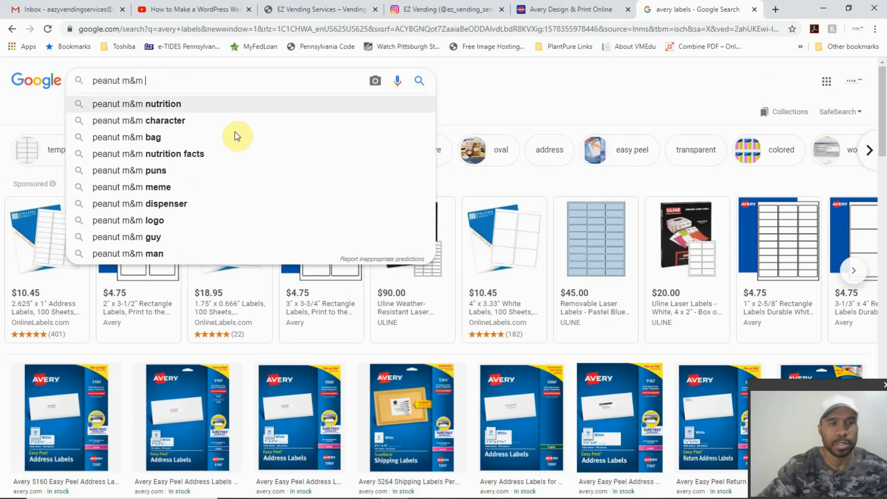
click(214, 110)
- Find the Peanut M&M's product label with nutrition information in the results, view it enlarged and close the preview
scroll(216, 117, up, 3)
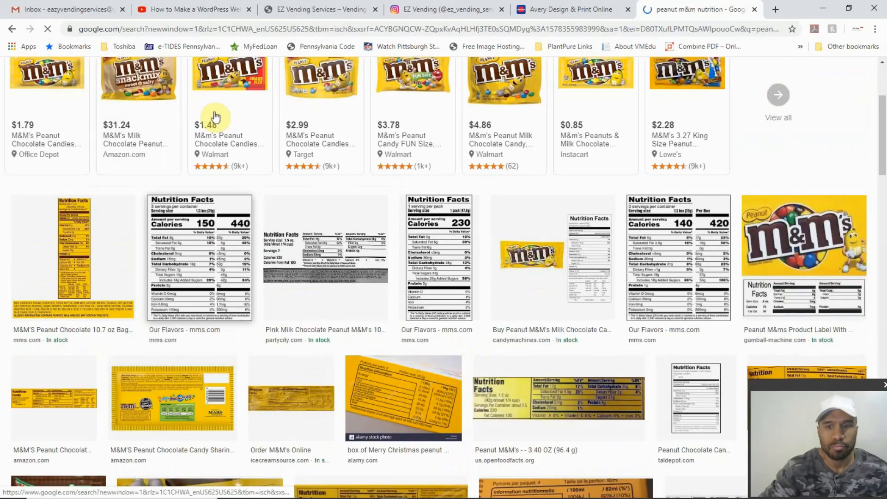
scroll(663, 127, down, 5)
scroll(756, 176, up, 2)
click(755, 176)
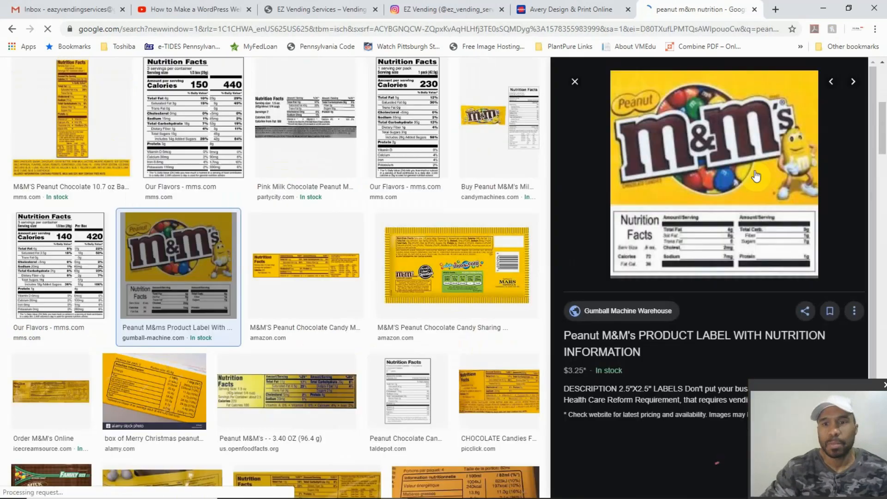
right_click(696, 181)
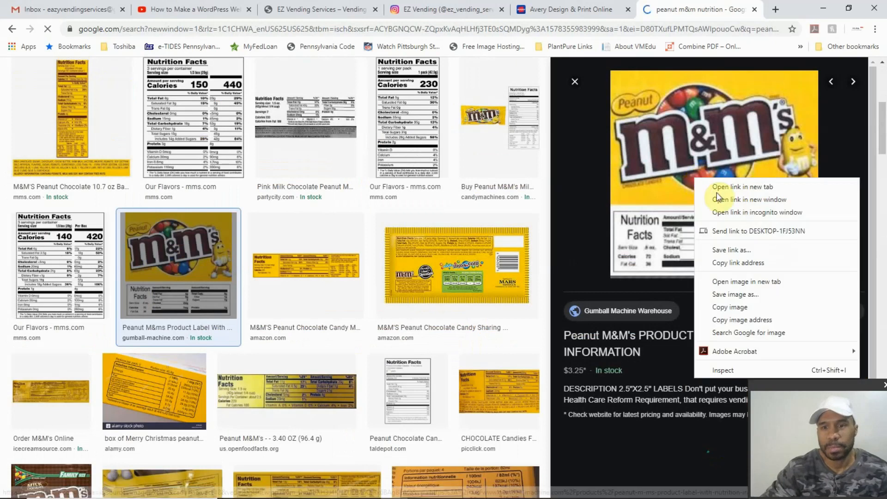
click(595, 85)
click(574, 88)
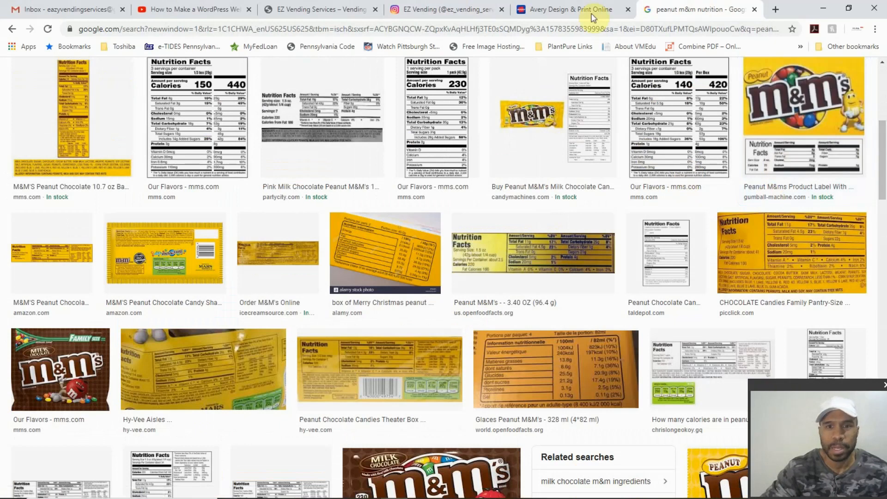
- Return to Avery, add the Peanut M&M's nutrition label image from the vending business folder to the blank label, and enlarge it up to the safety area
click(566, 9)
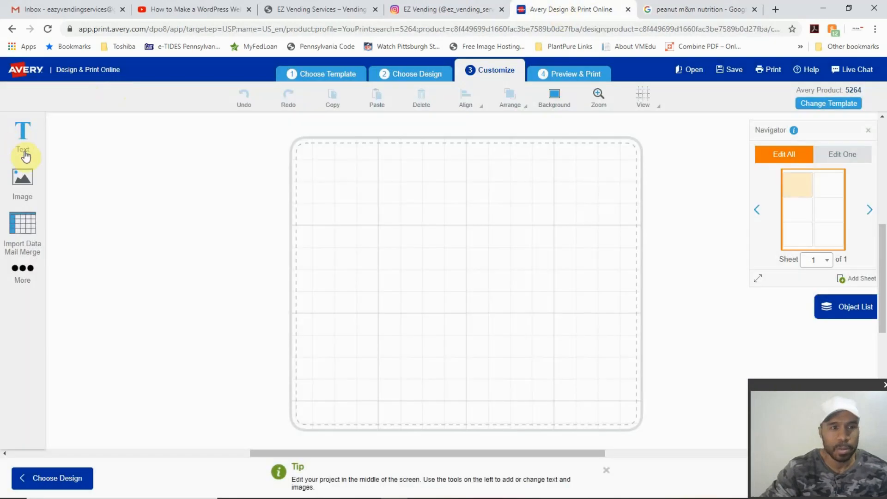
click(27, 182)
click(92, 138)
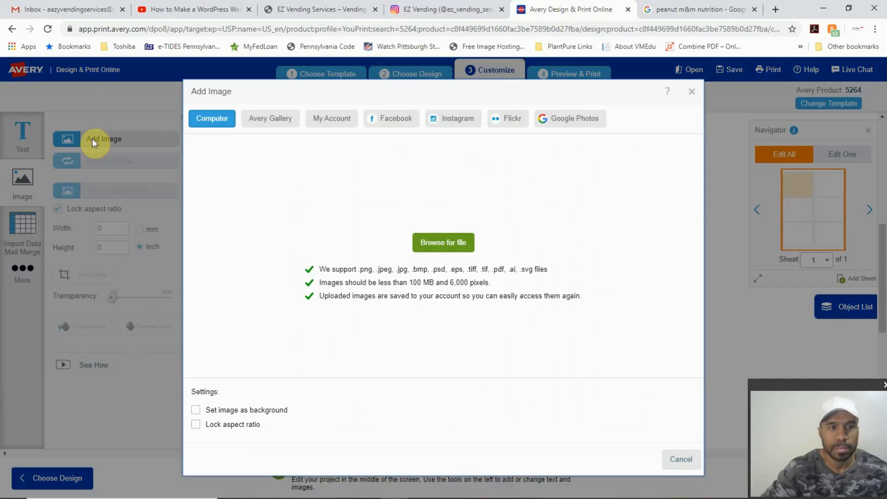
click(450, 244)
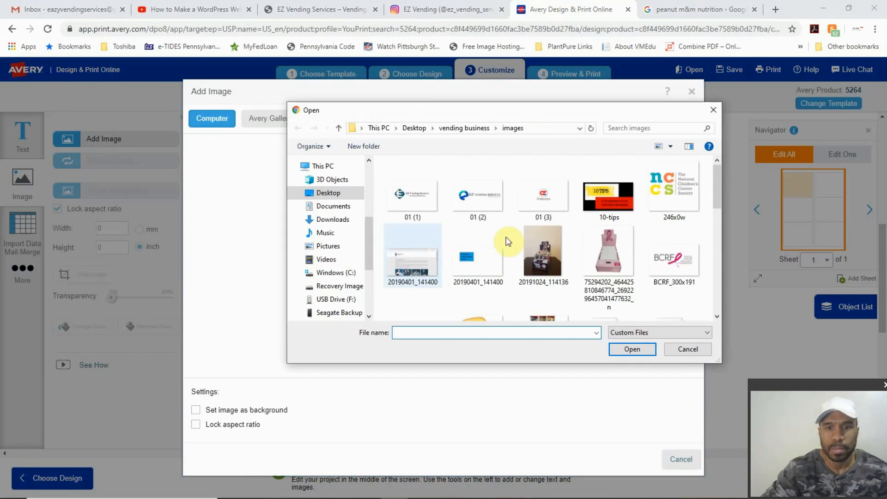
scroll(549, 244, down, 2)
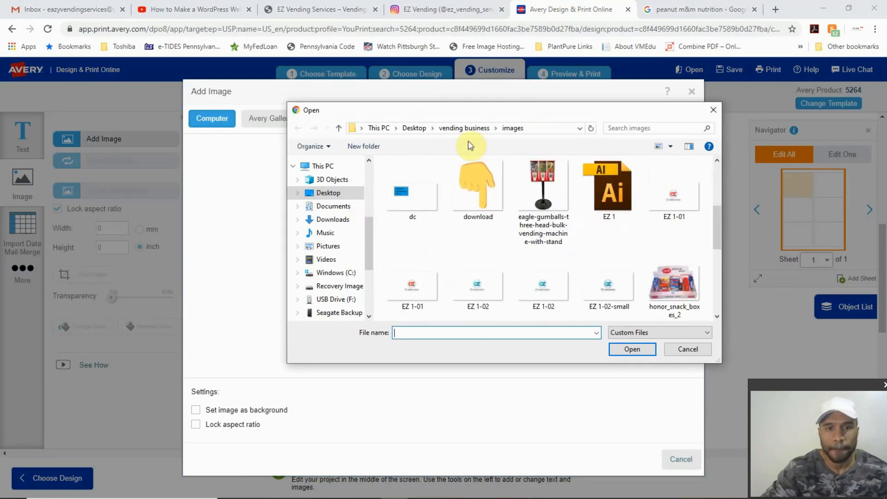
click(473, 127)
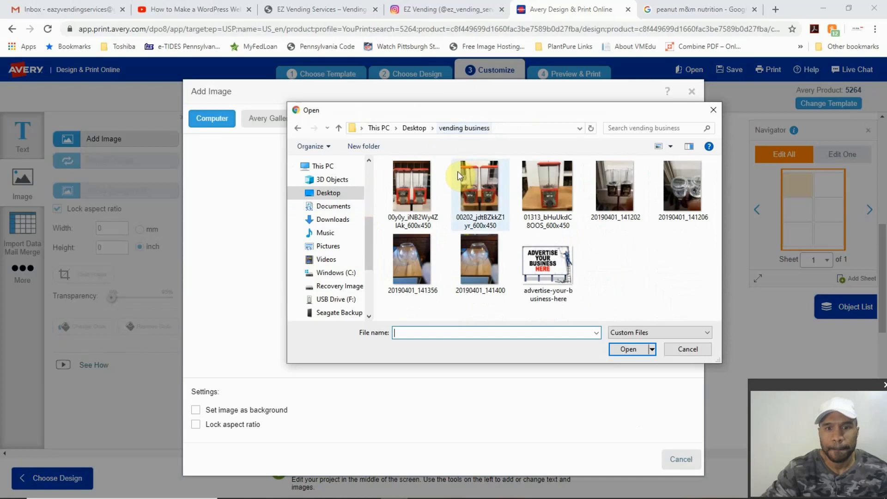
scroll(514, 217, down, 4)
scroll(516, 218, down, 2)
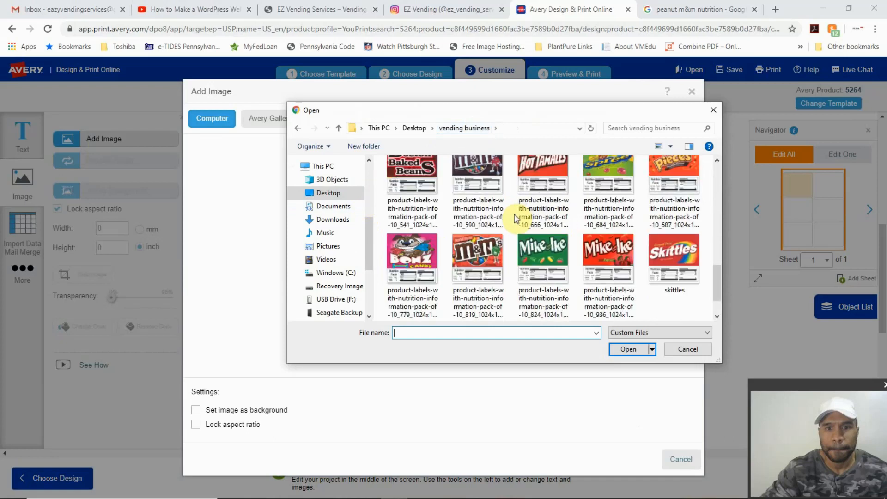
click(606, 187)
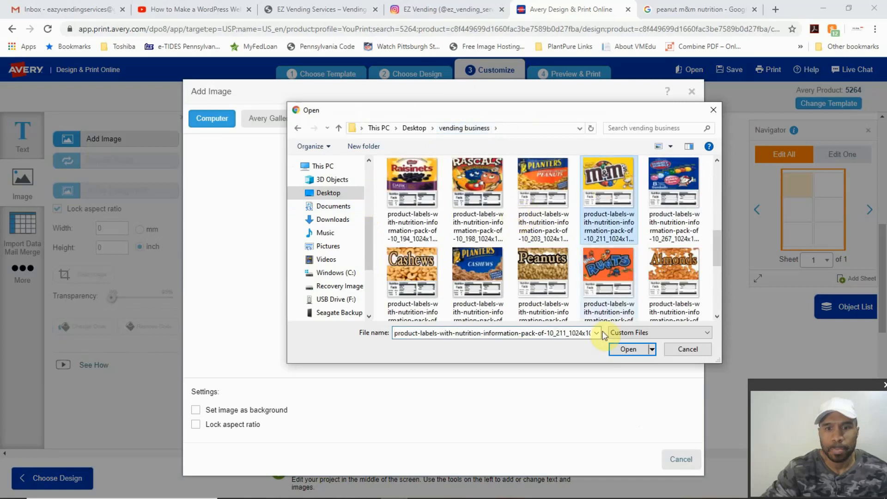
click(621, 345)
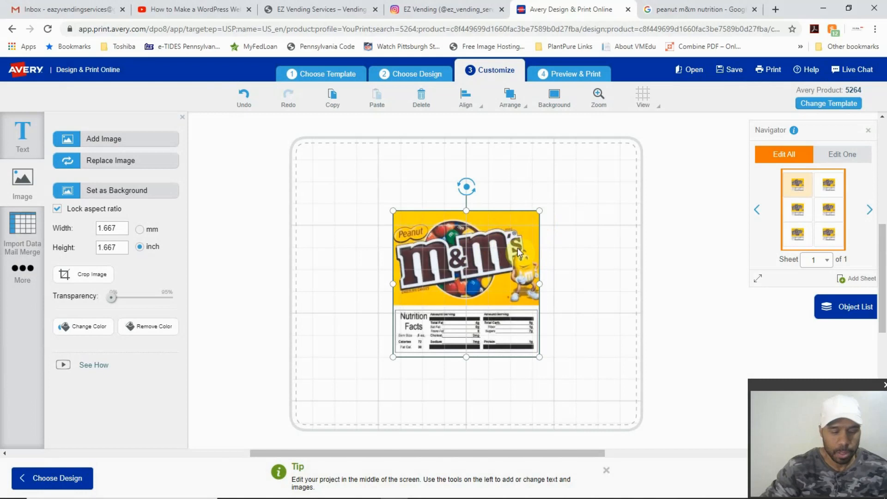
drag(539, 212, 600, 178)
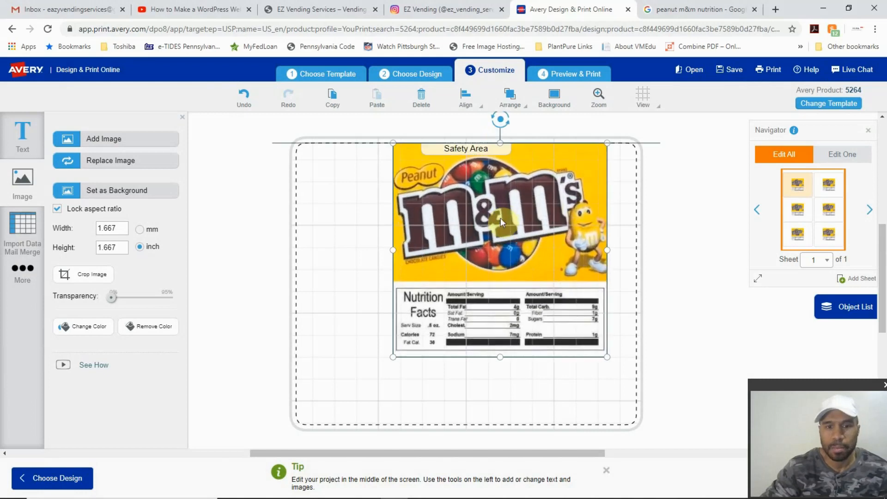
- Move the Peanut M&M's image down to the middle of the label and center it horizontally
drag(474, 230, 454, 247)
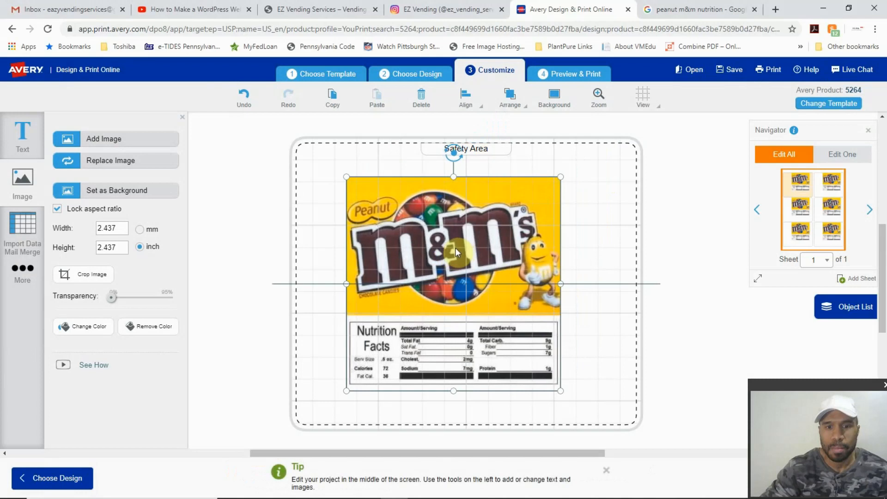
click(477, 109)
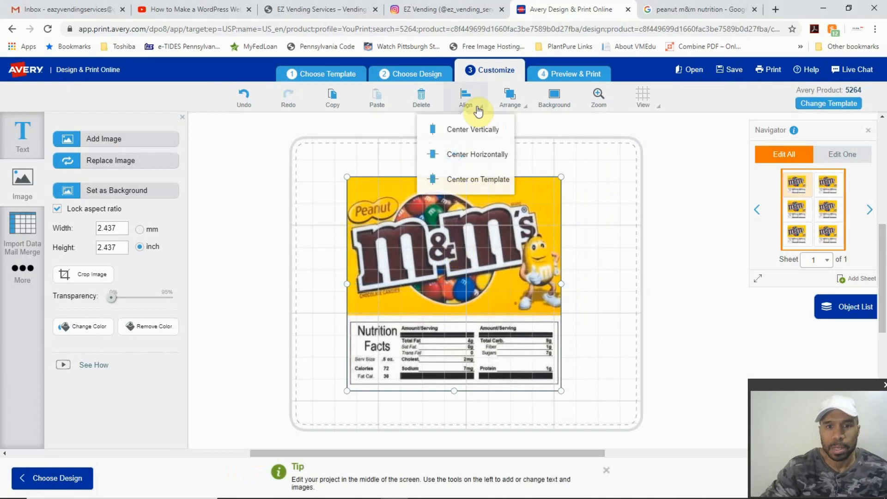
click(483, 159)
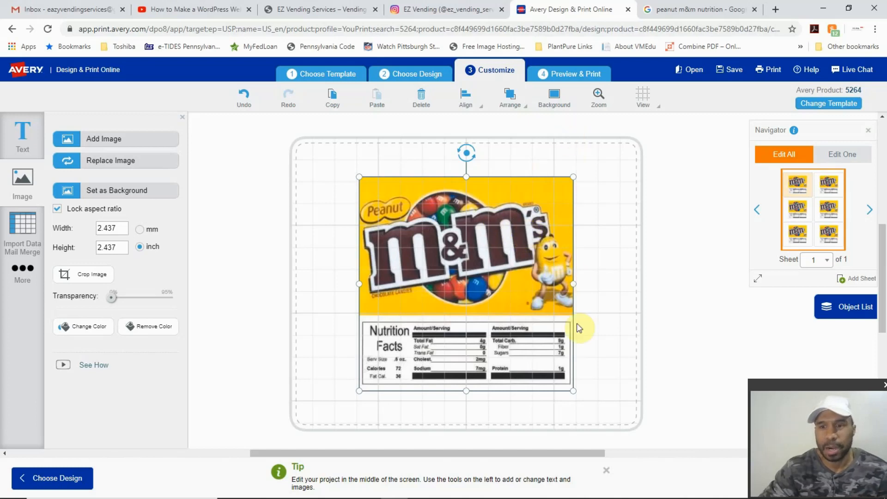
- Preview the sheet of Peanut M&M's labels at 97% zoom, and view the project saving options without saving
click(567, 75)
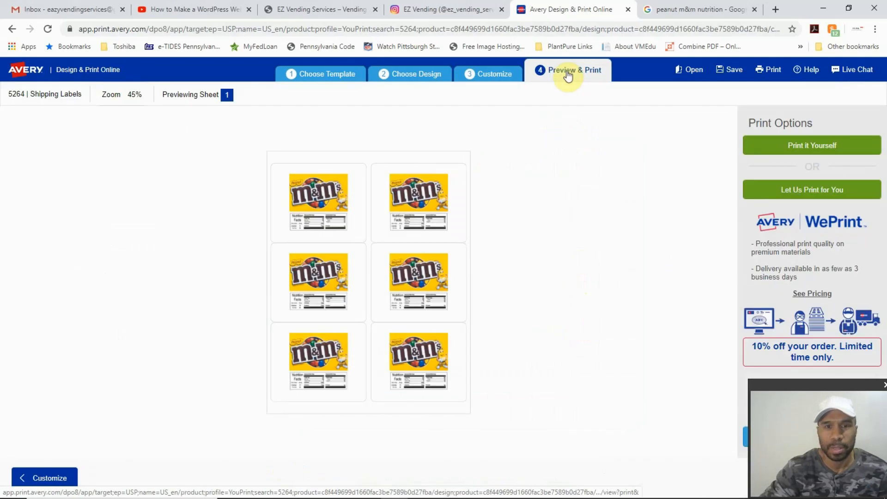
click(135, 94)
drag(69, 134, 88, 140)
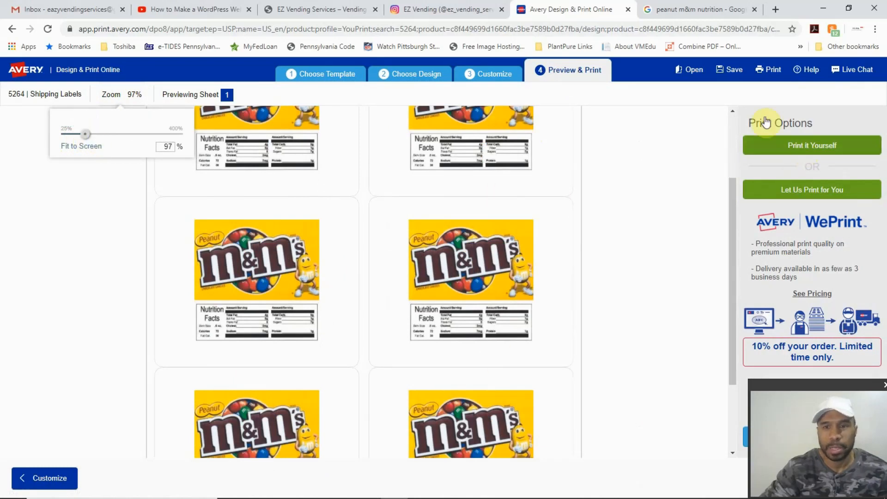
click(723, 70)
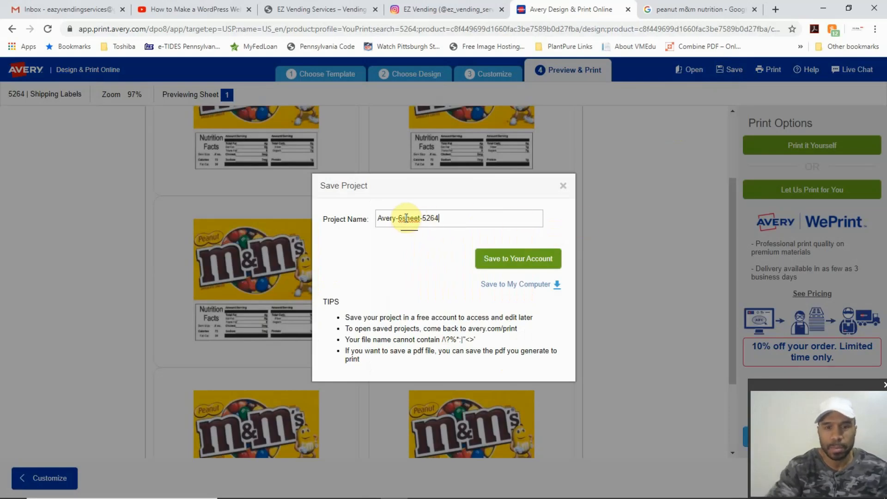
click(564, 188)
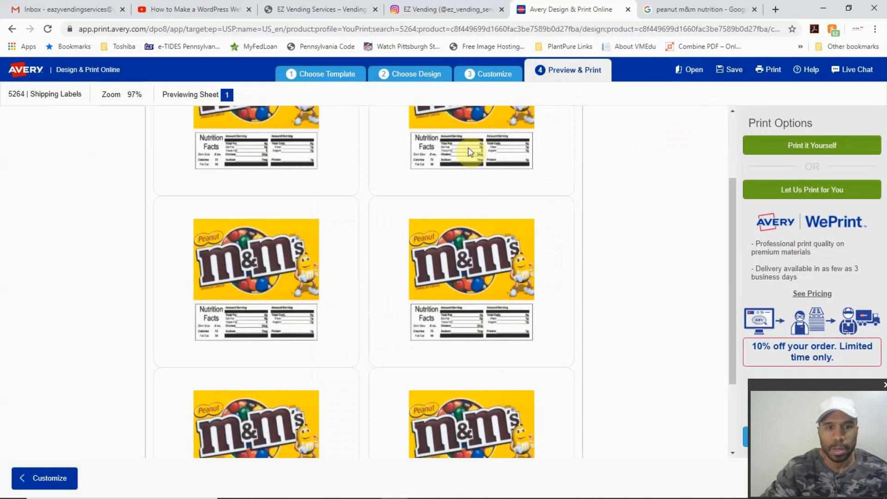
scroll(465, 147, up, 1)
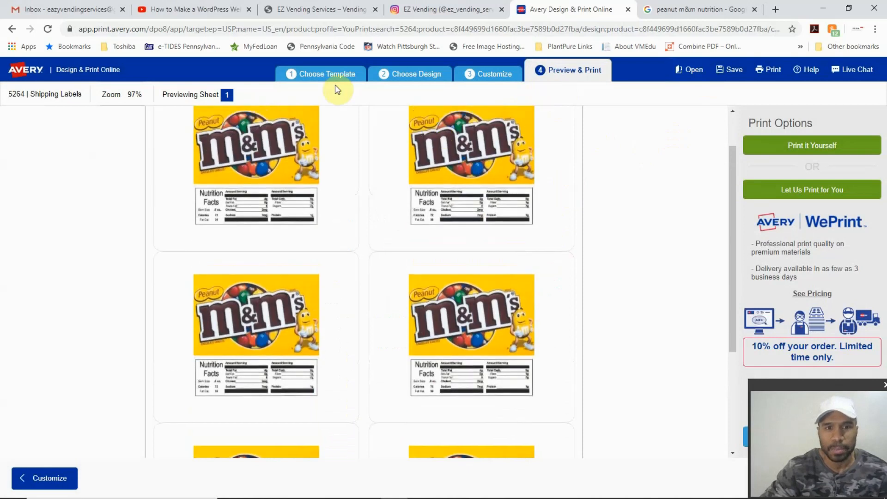
- Return to the design selection, look through the saved projects and open the "allergy warning label" project
click(422, 79)
click(552, 313)
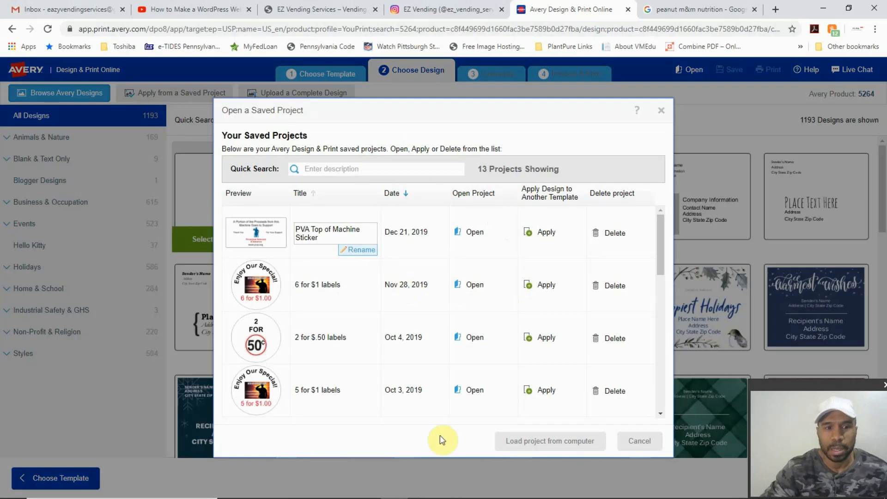
scroll(425, 310, down, 5)
scroll(426, 309, down, 5)
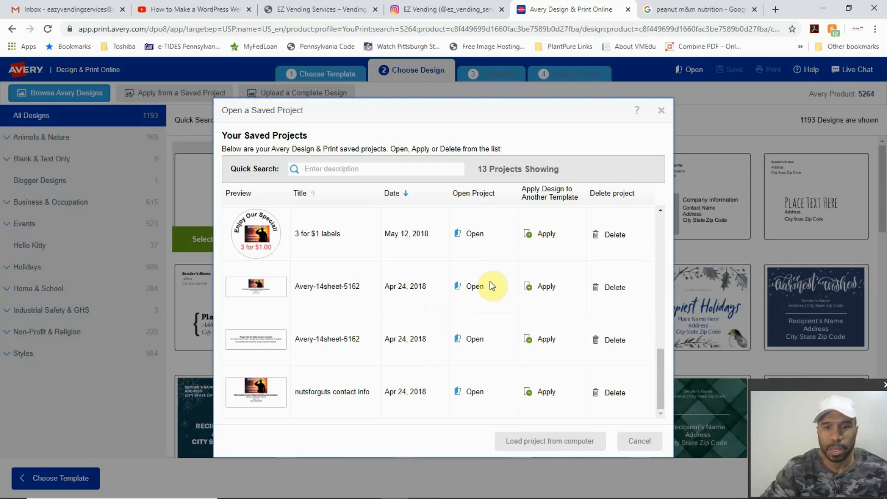
scroll(485, 290, up, 7)
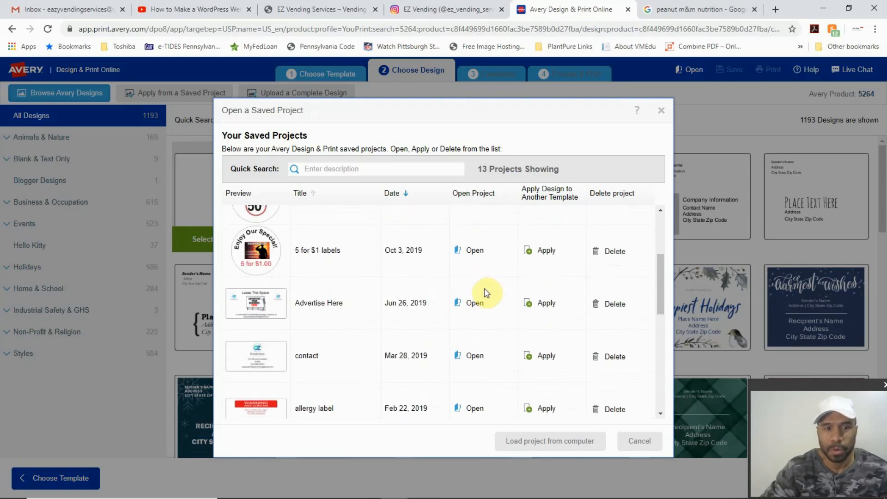
scroll(484, 291, up, 3)
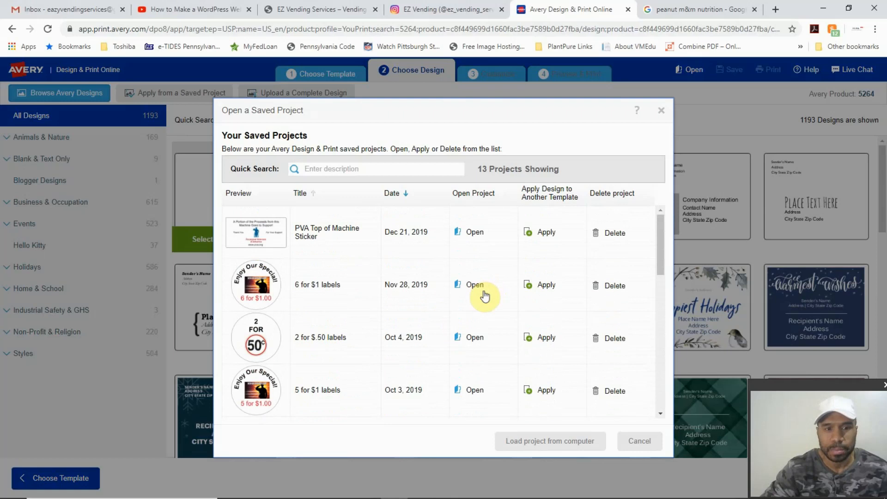
scroll(484, 296, down, 3)
scroll(483, 297, up, 3)
scroll(485, 298, down, 5)
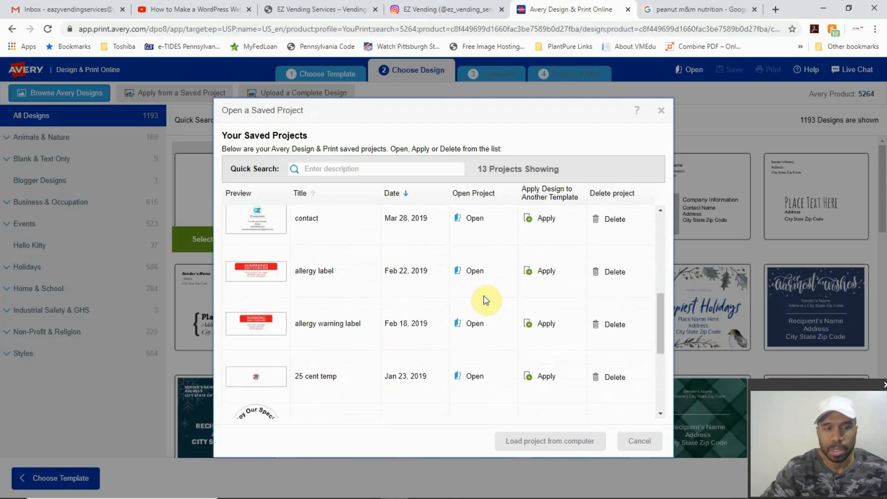
click(470, 328)
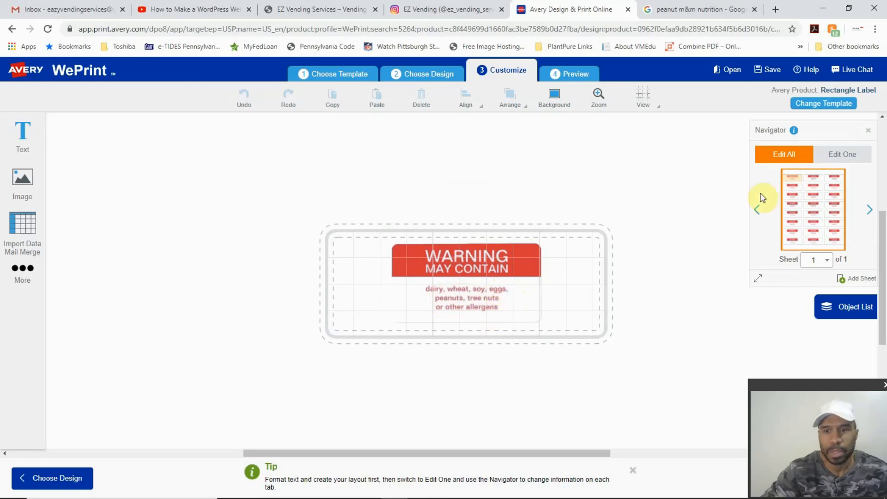
- Preview the allergy warning label sheet at 76% zoom and look over its labels
click(572, 80)
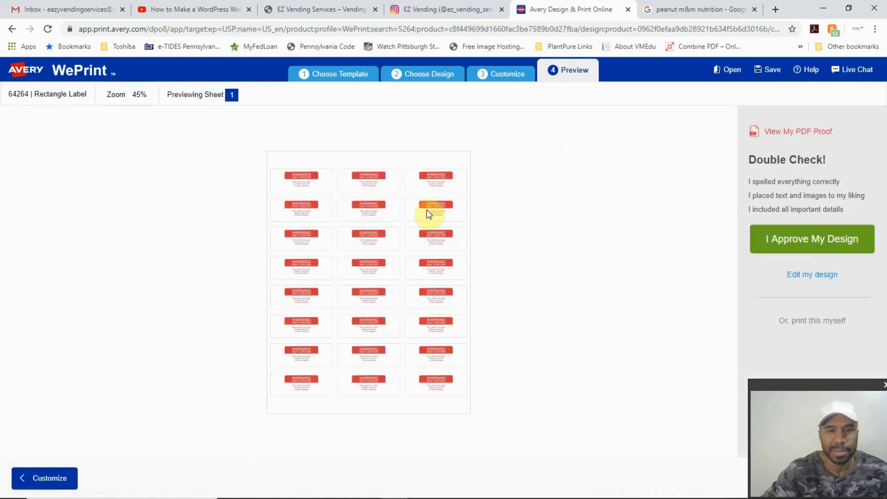
click(139, 102)
drag(73, 134, 86, 146)
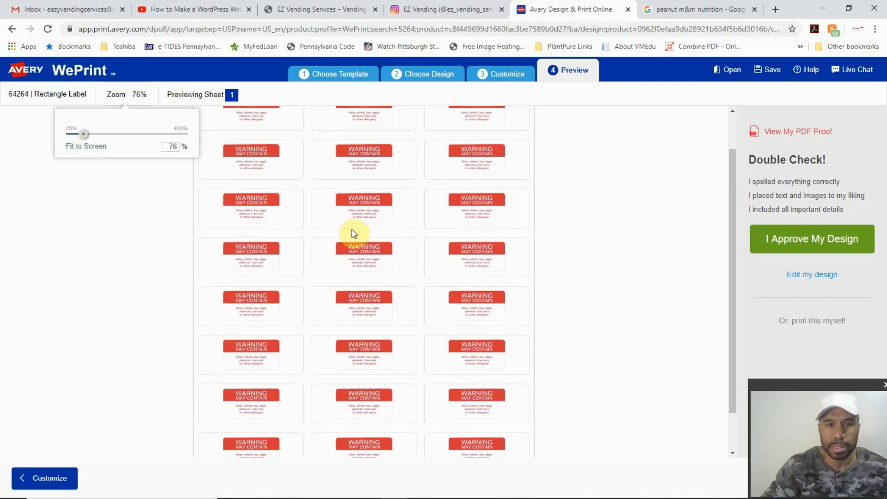
scroll(377, 229, up, 2)
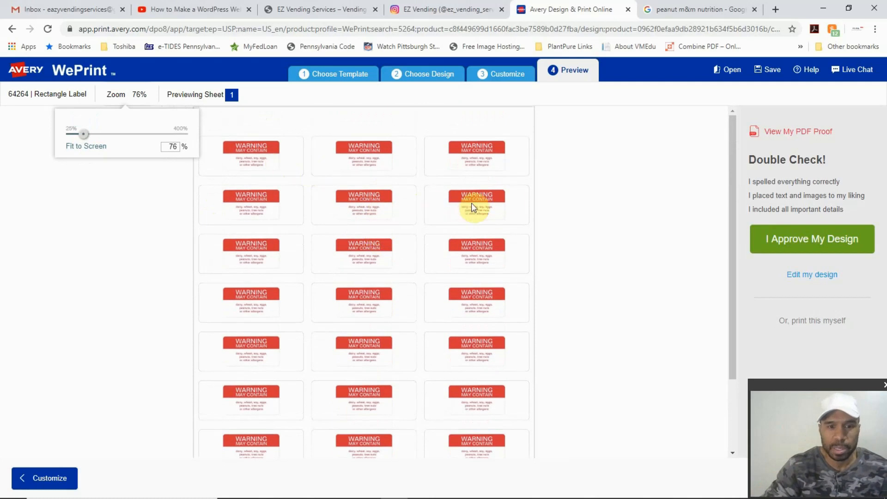
scroll(474, 208, down, 1)
scroll(474, 208, down, 2)
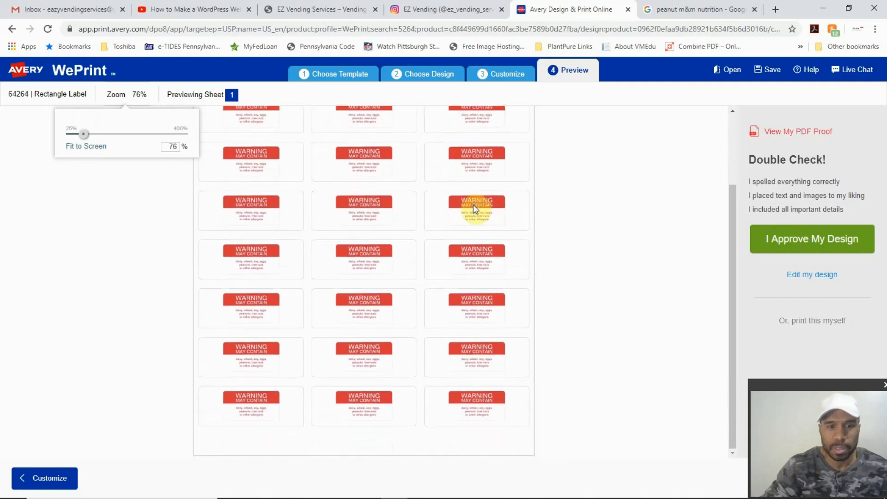
scroll(473, 207, up, 1)
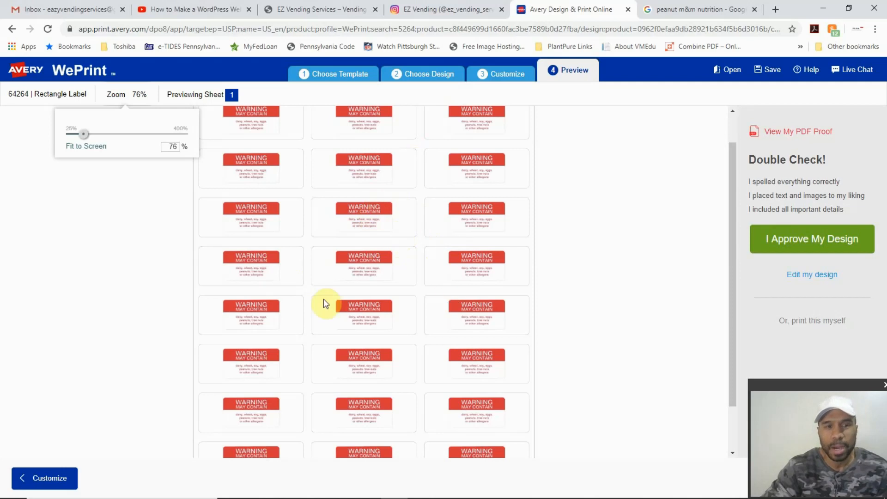
- Look through the saved projects again and open the "2 for $.50 labels" project
click(738, 79)
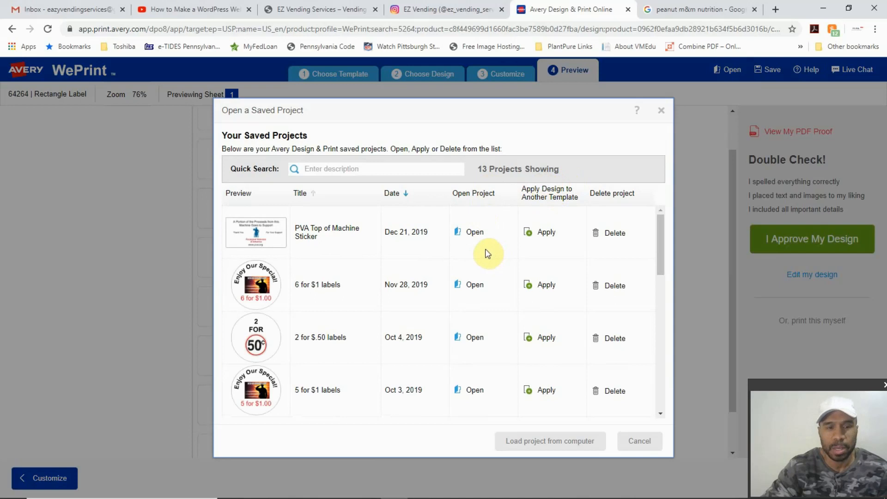
scroll(465, 301, down, 2)
mouse_move(352, 327)
scroll(352, 327, down, 5)
scroll(351, 326, up, 7)
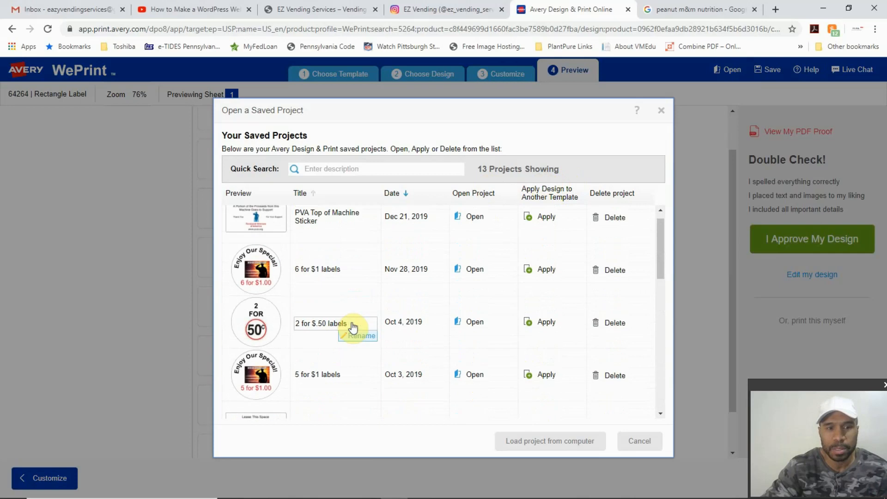
scroll(353, 328, up, 1)
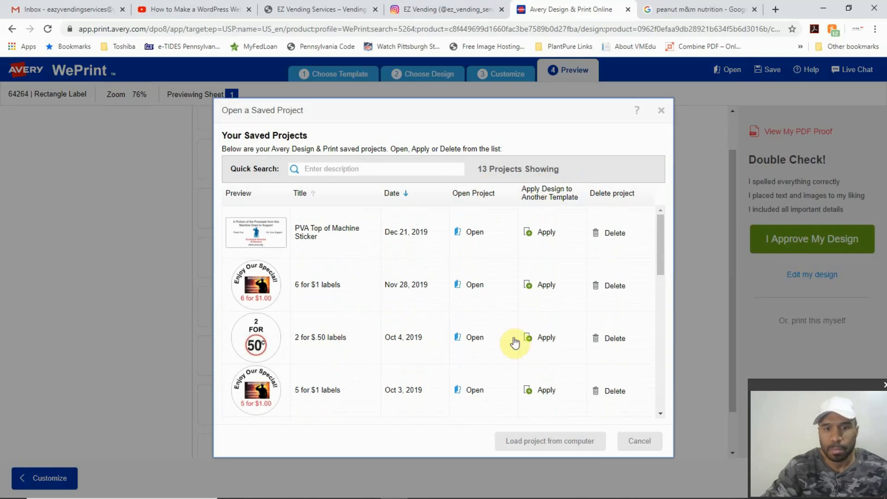
click(473, 343)
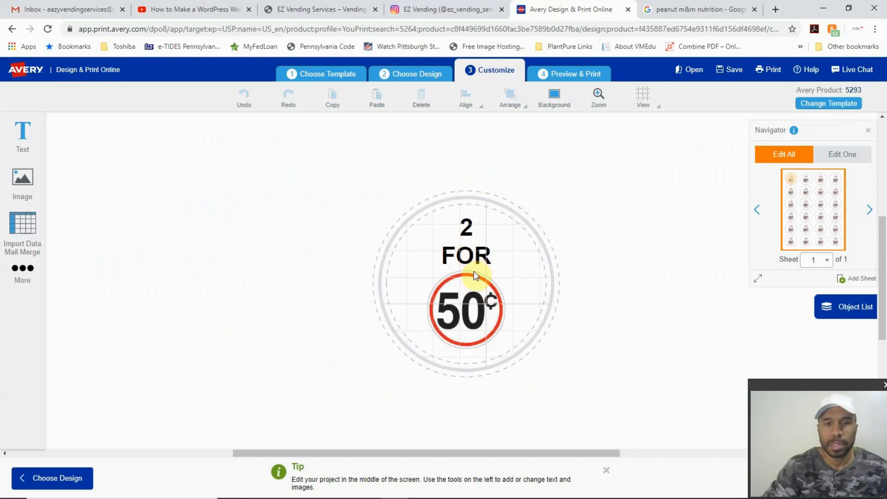
- Switch to the Google Images results and replace the search with "50 cents price stickers"
click(681, 15)
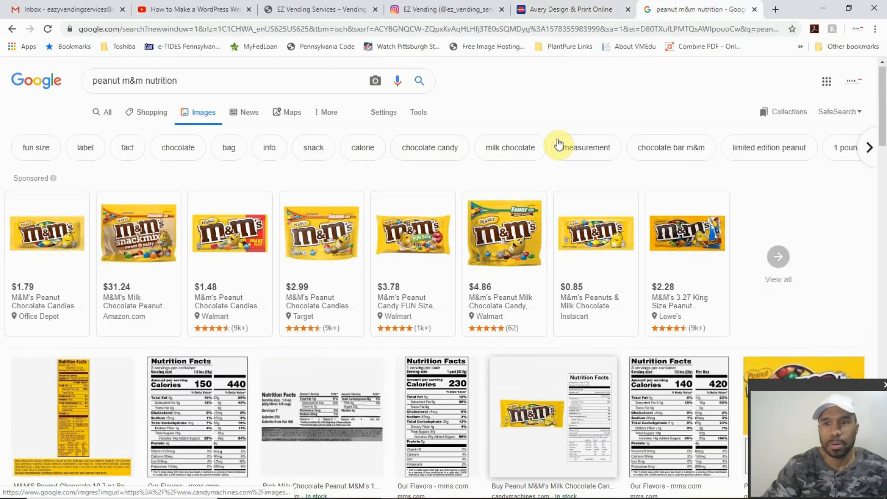
click(204, 85)
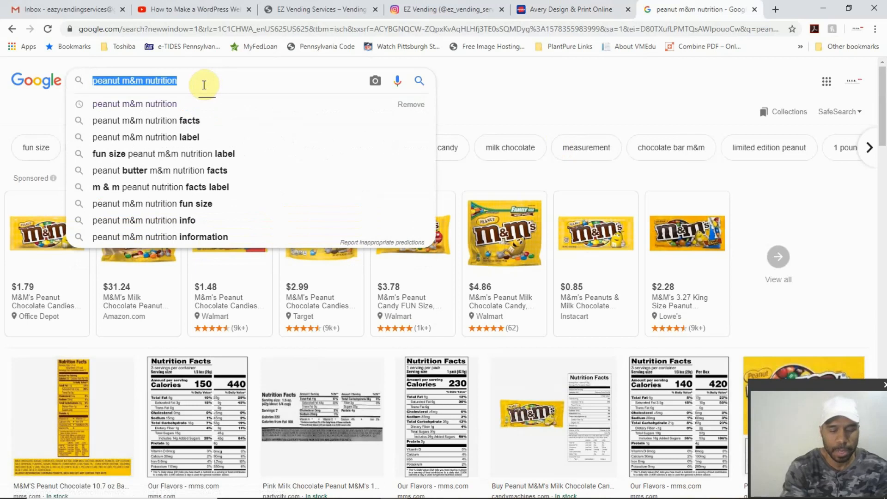
text(50 ce)
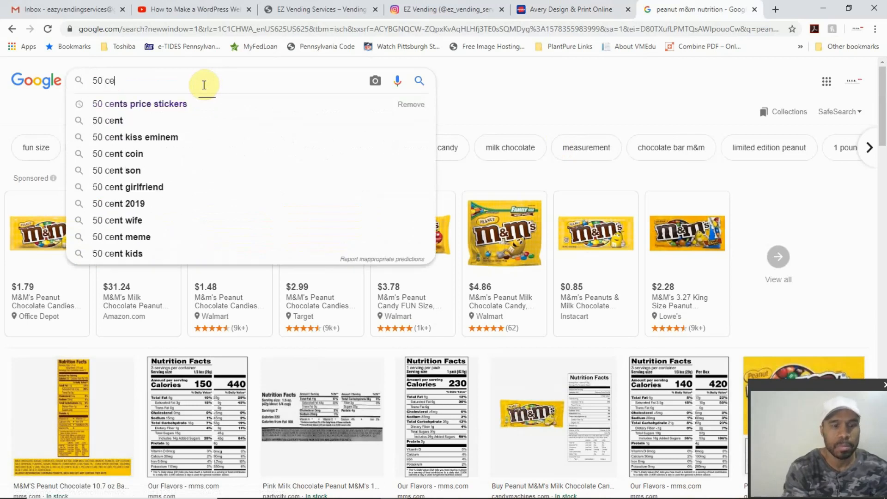
text(nt lab)
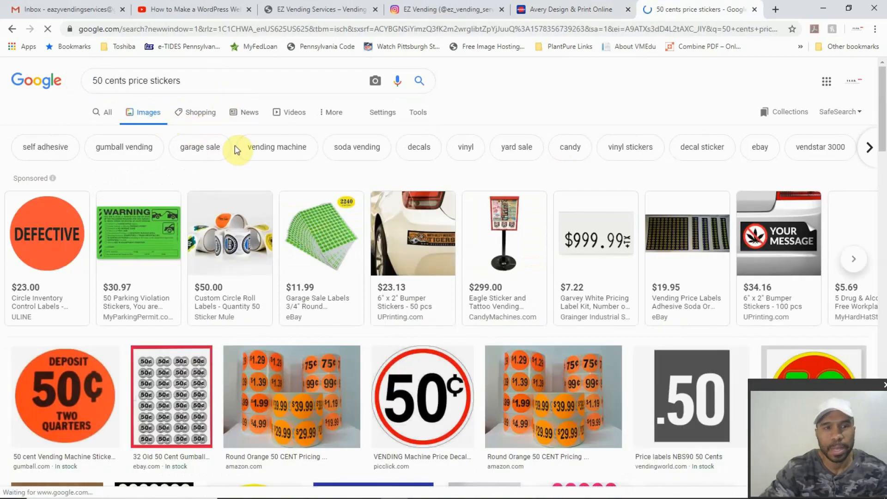
- Narrow the image results to gumball vending and look through the price sticker pictures for a label design
scroll(327, 160, down, 1)
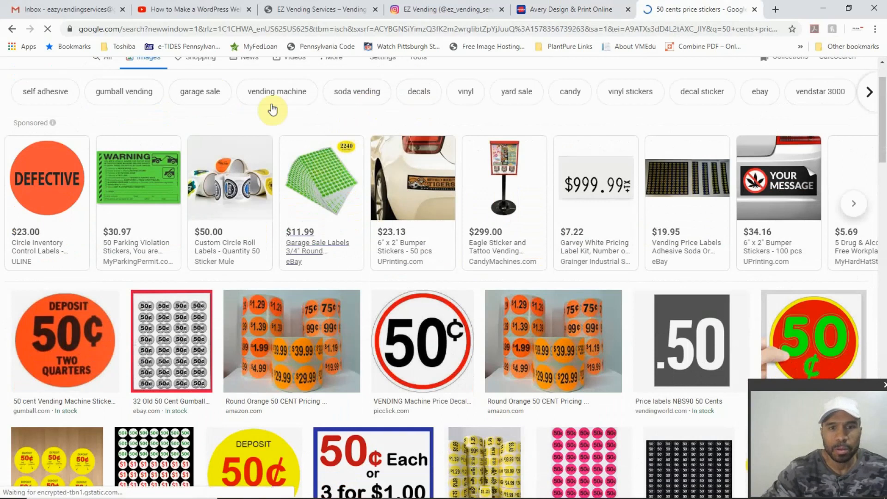
click(128, 99)
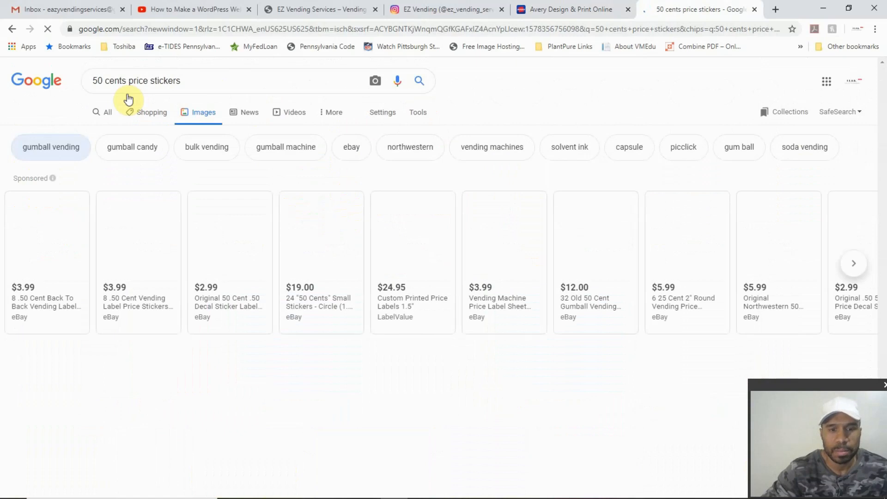
scroll(376, 249, down, 1)
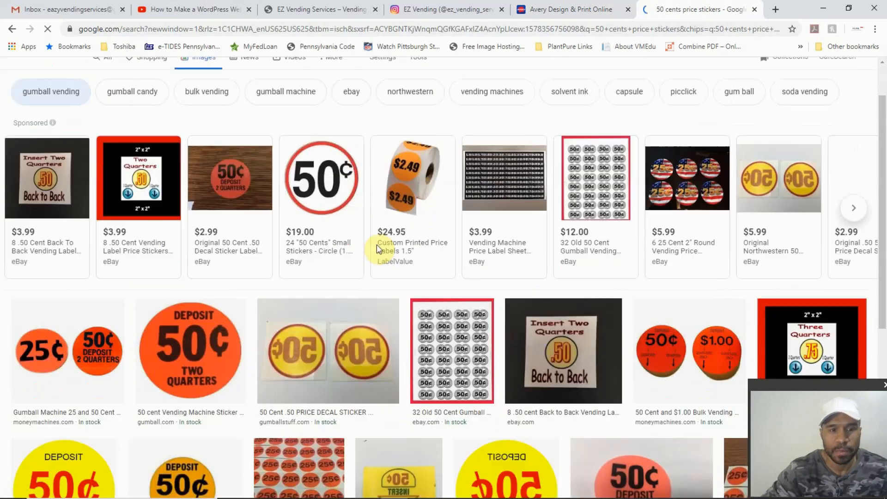
scroll(376, 250, down, 1)
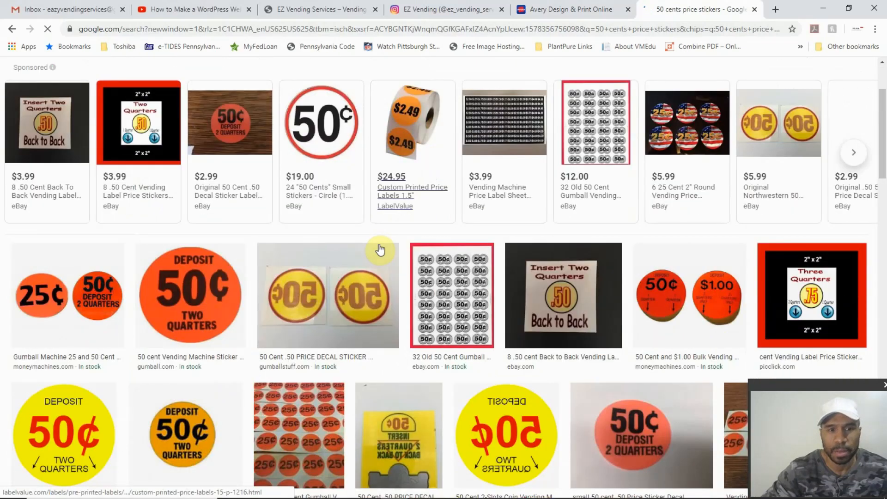
scroll(380, 250, down, 3)
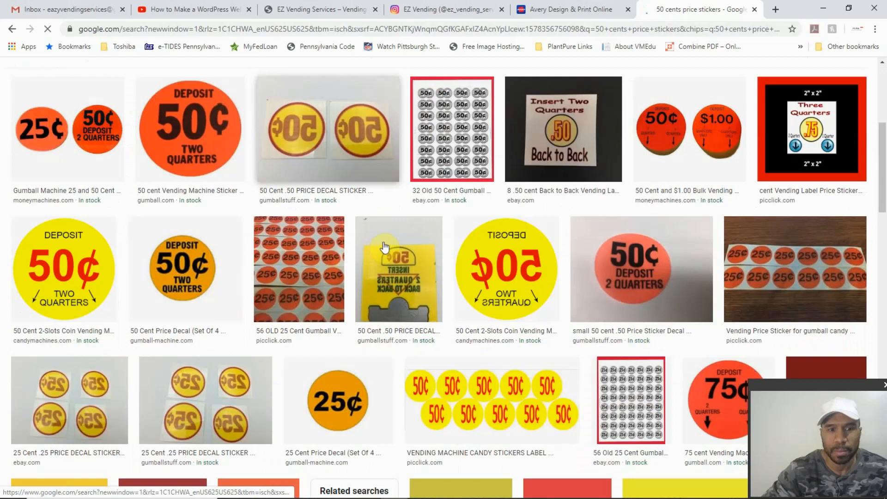
scroll(329, 235, down, 10)
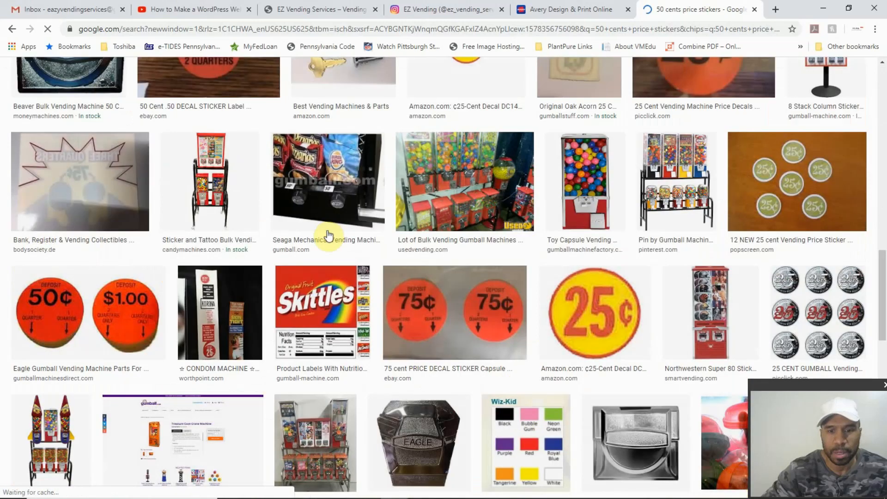
scroll(329, 235, up, 6)
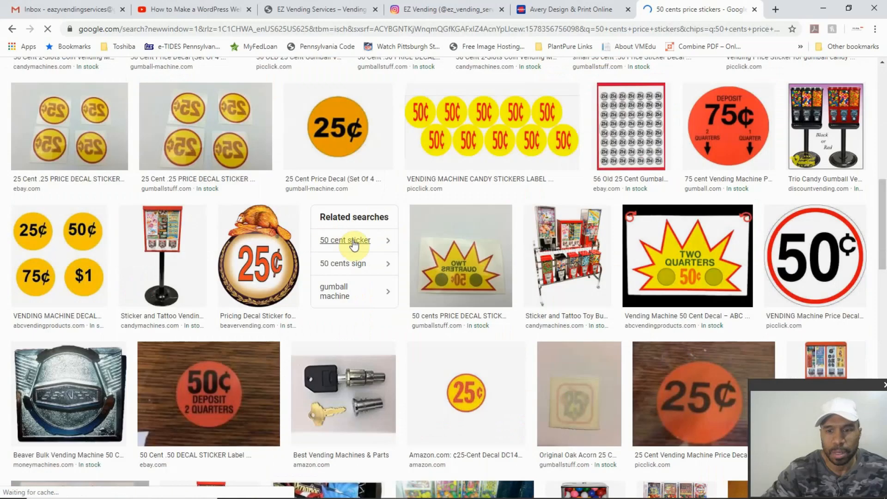
scroll(597, 278, up, 3)
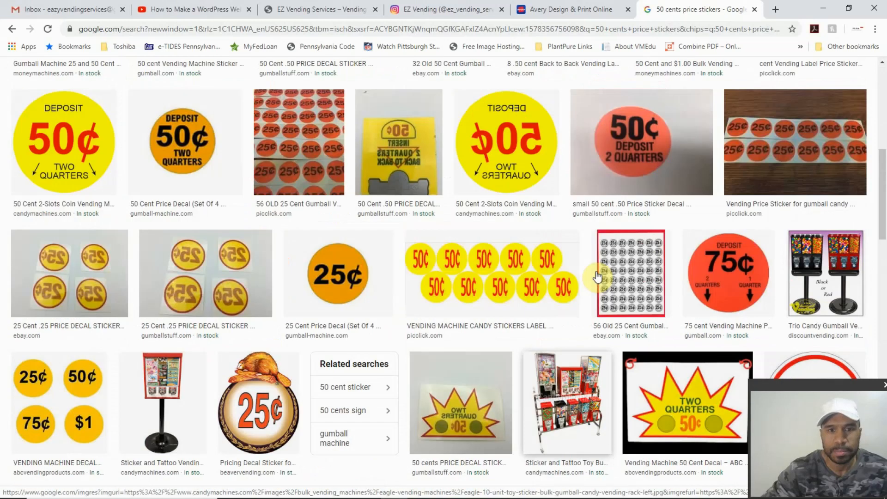
- Return to the unfiltered "50 cents price stickers" image results and look through them for a 50¢ sticker design
key(alt+Left)
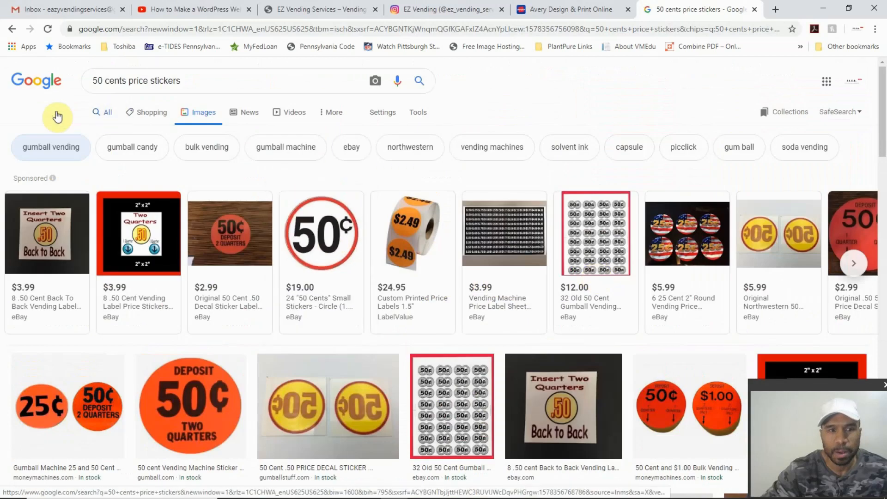
scroll(518, 245, down, 2)
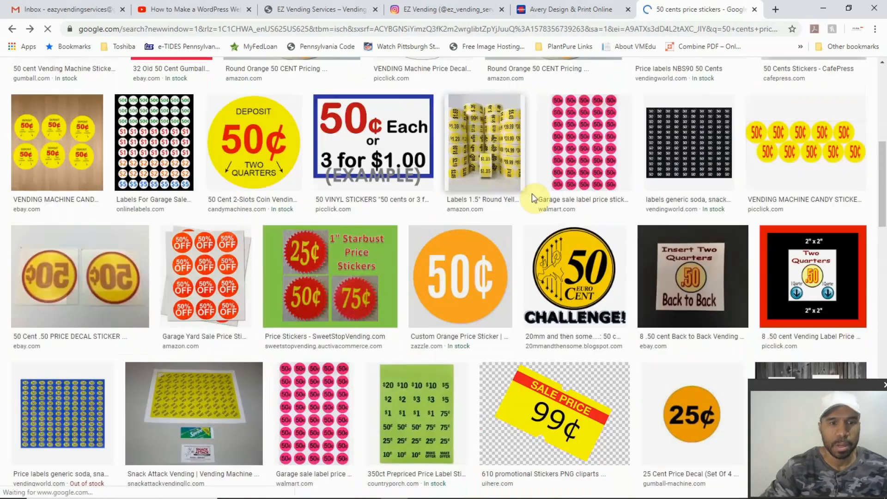
scroll(532, 199, up, 3)
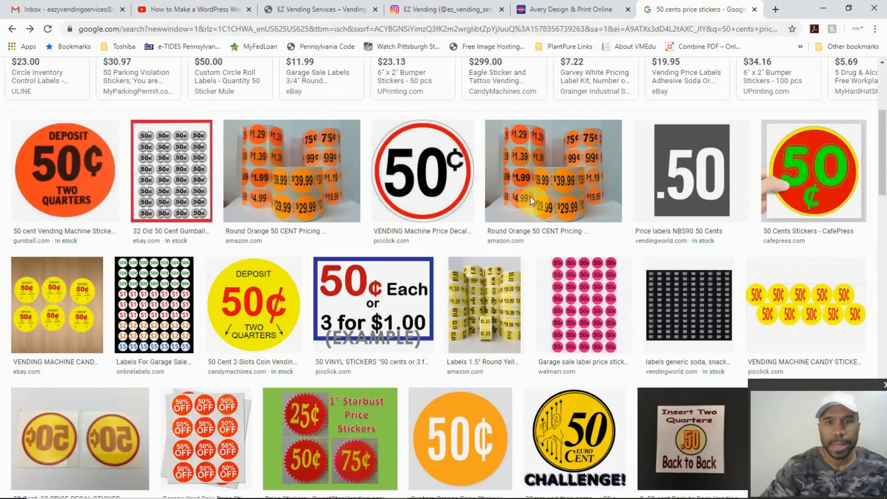
scroll(533, 202, up, 4)
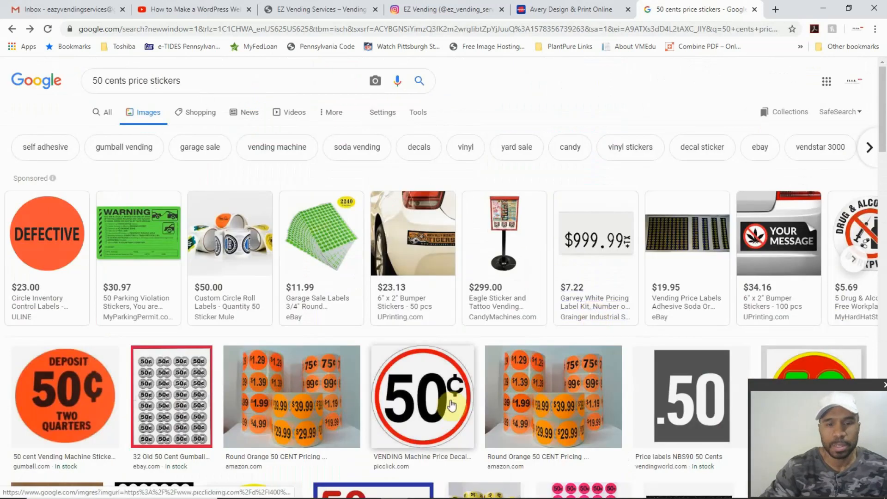
- Save the red-ringed 50¢ decal picture as the JPEG "50-cents-Vending-Machine-Price-Decals-Stickers-5" in the vending business images folder
click(547, 9)
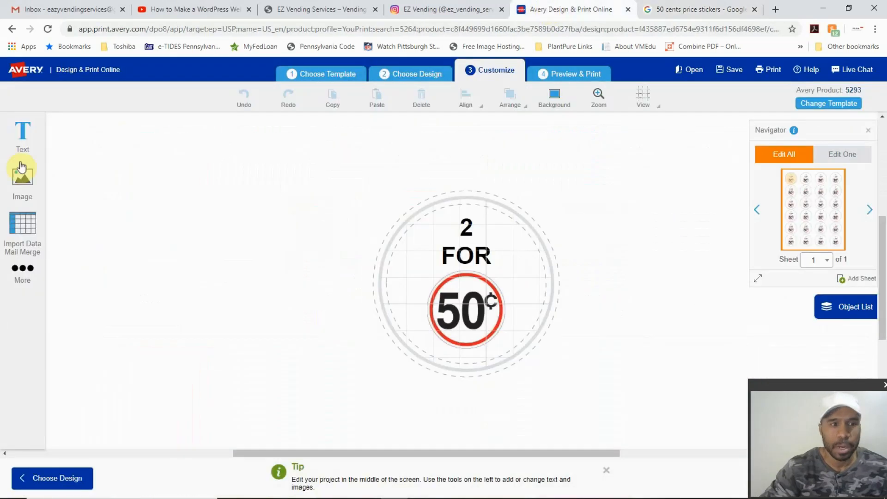
click(24, 185)
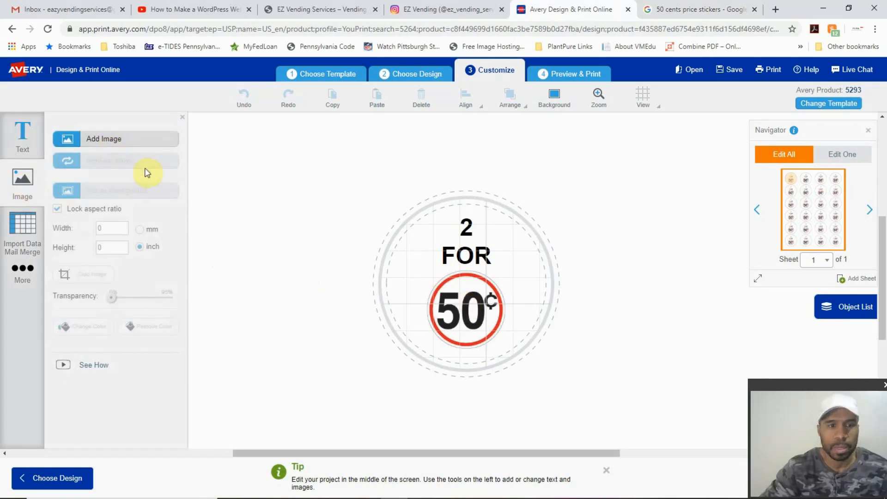
click(706, 10)
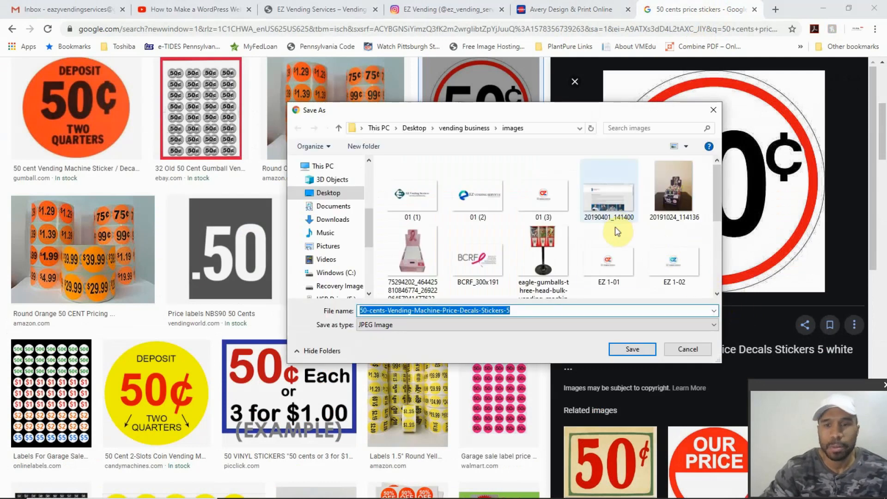
click(621, 347)
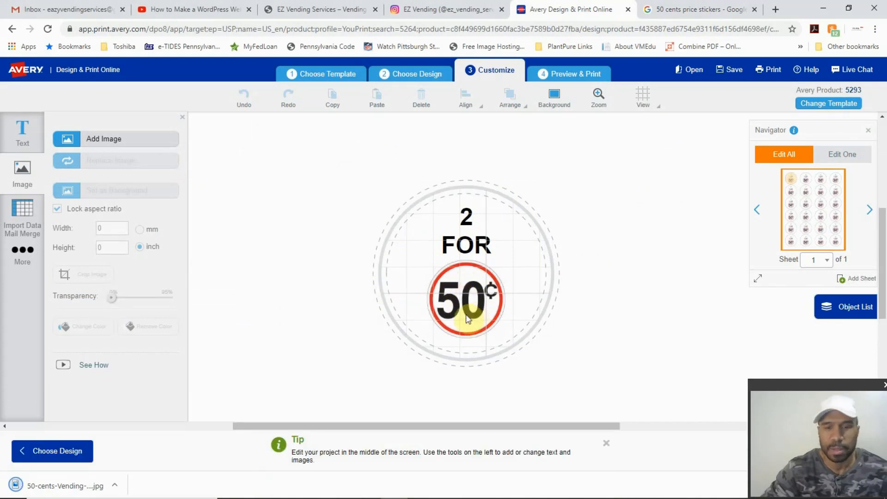
- Delete the "2 FOR" text from the round label and enlarge the 50¢ image to about 1.15 inches square
click(470, 222)
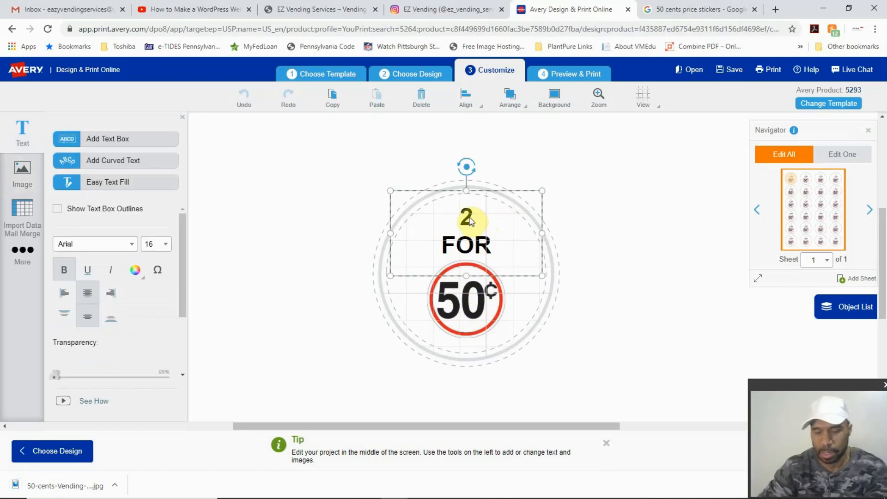
key(Delete)
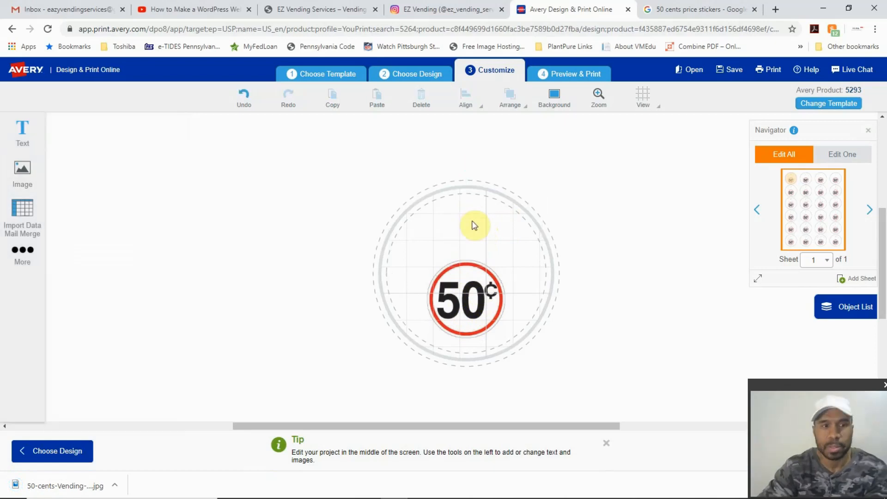
click(473, 284)
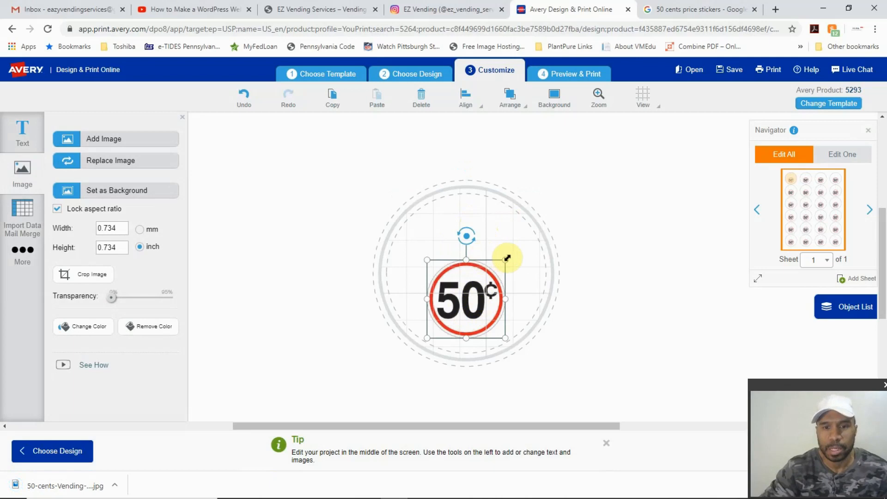
drag(506, 260, 536, 218)
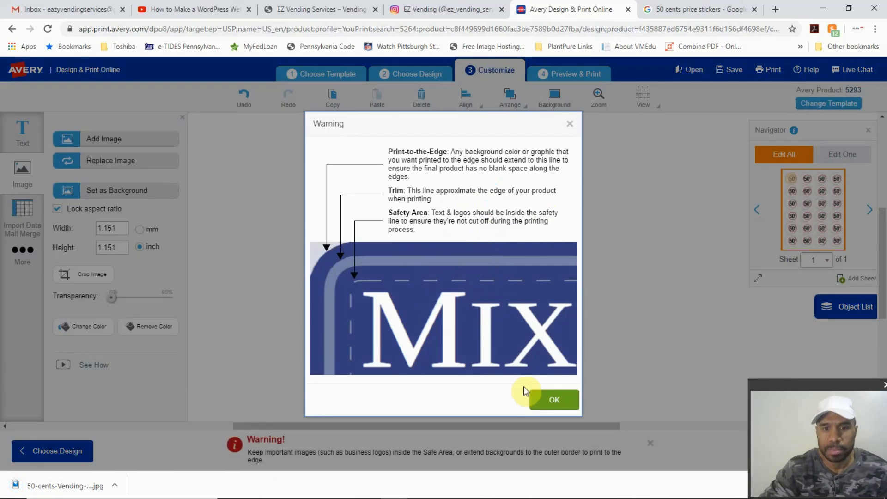
click(539, 401)
- Shrink the 50¢ image to about 1 inch square, move it inside the safety area and center it horizontally on the label
drag(481, 263, 474, 285)
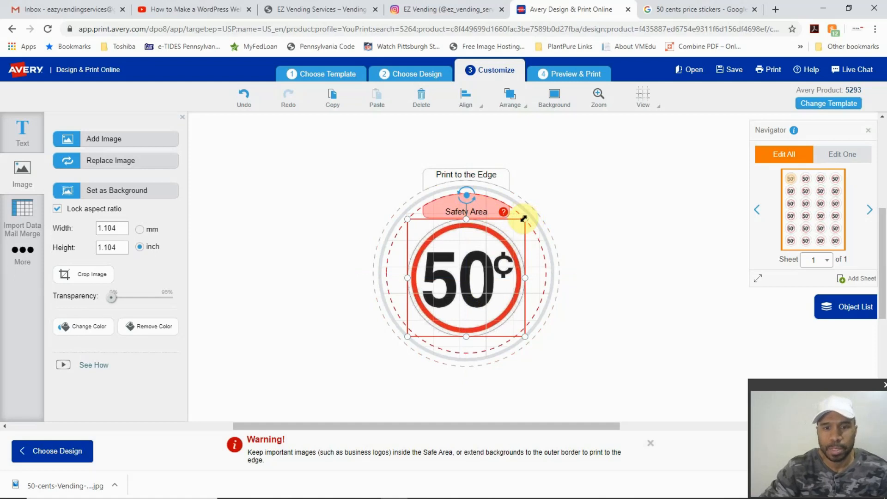
drag(522, 218, 512, 227)
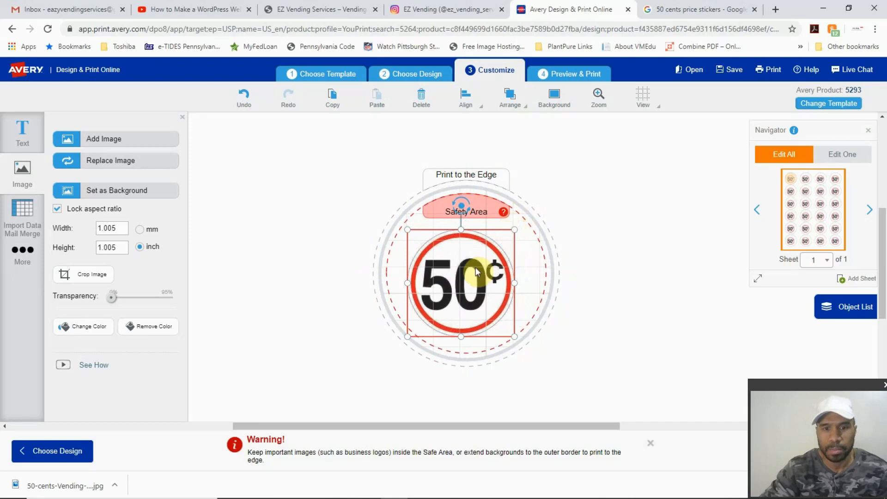
drag(476, 261, 484, 248)
click(468, 109)
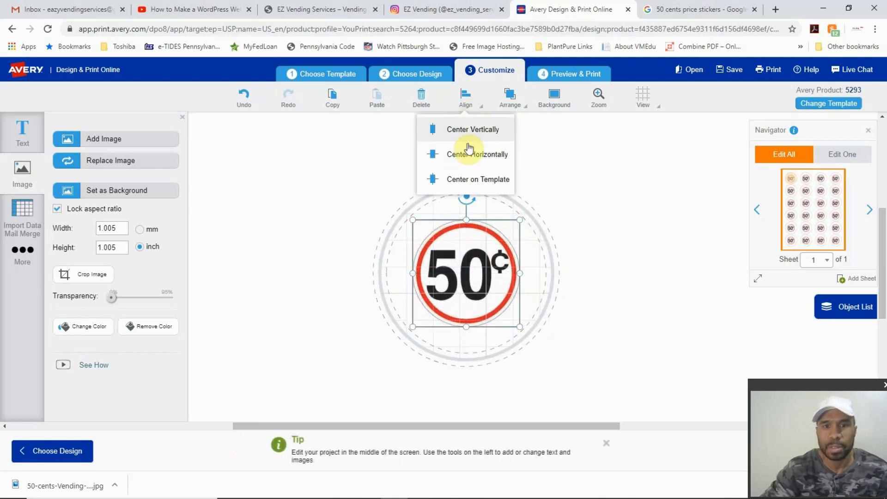
click(469, 154)
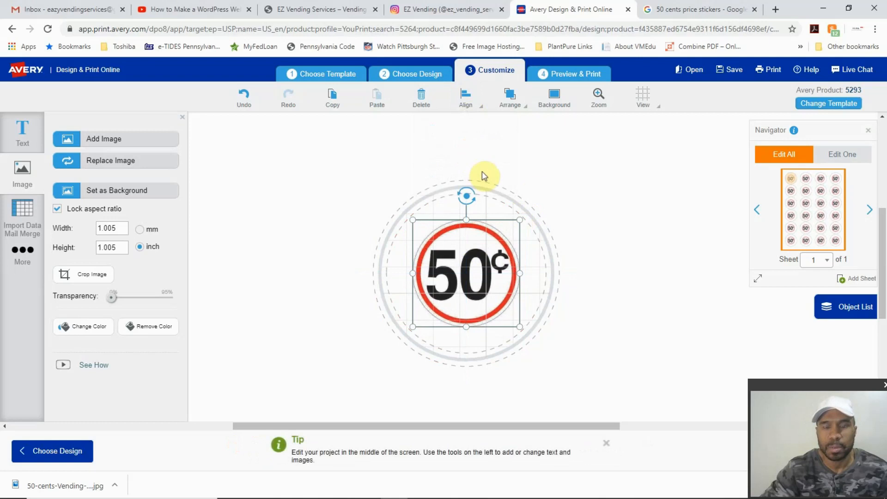
click(610, 227)
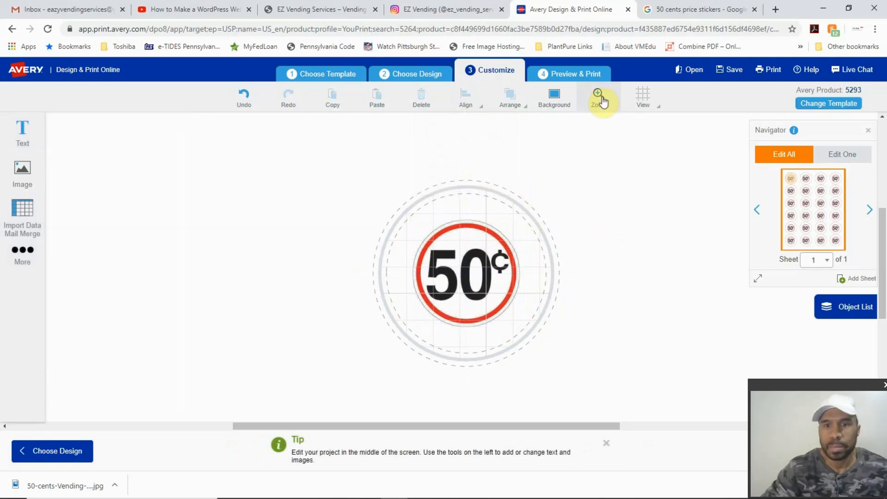
- Preview the sheet of 50¢ labels at 95% and 62% zoom, and return to customizing the label
click(577, 74)
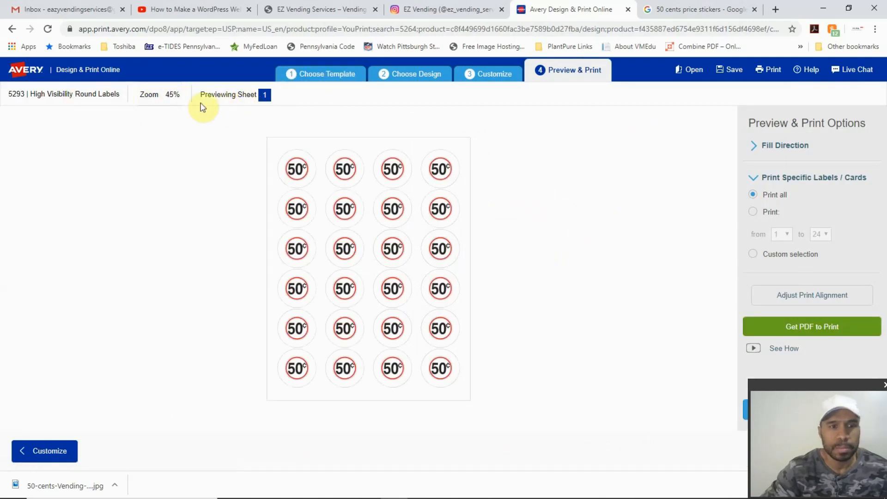
click(172, 103)
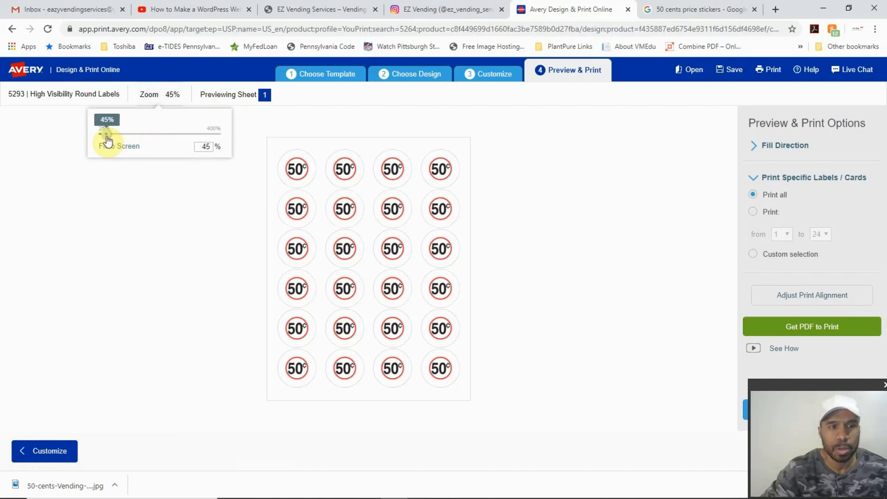
drag(106, 135, 123, 137)
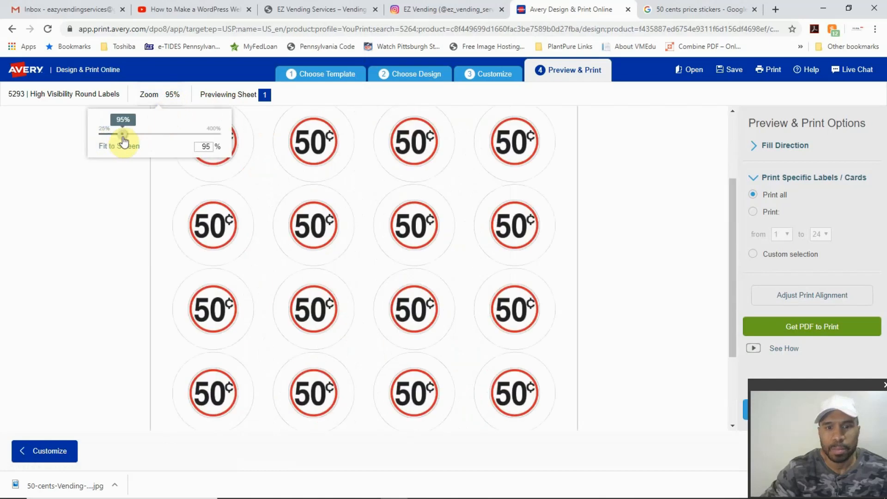
drag(123, 138, 112, 139)
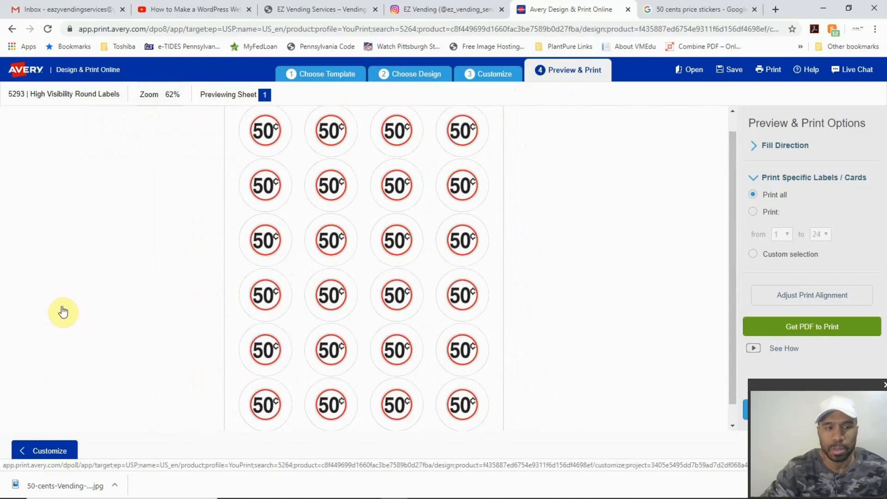
click(39, 457)
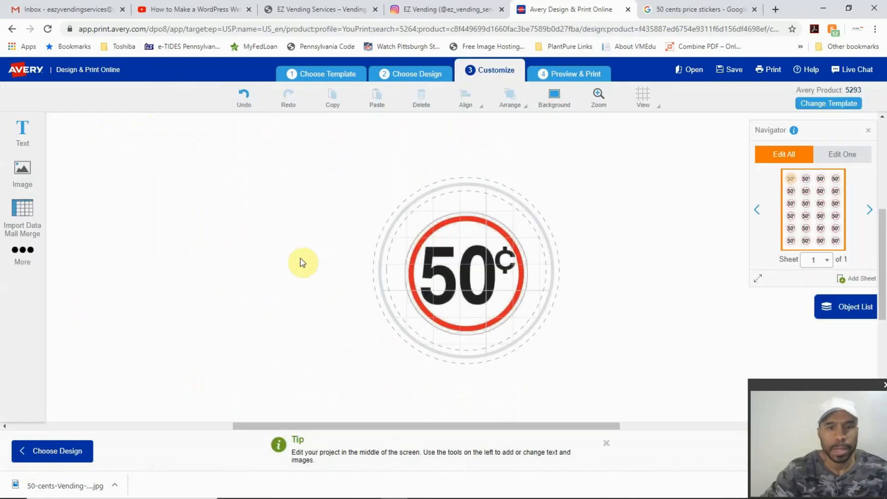